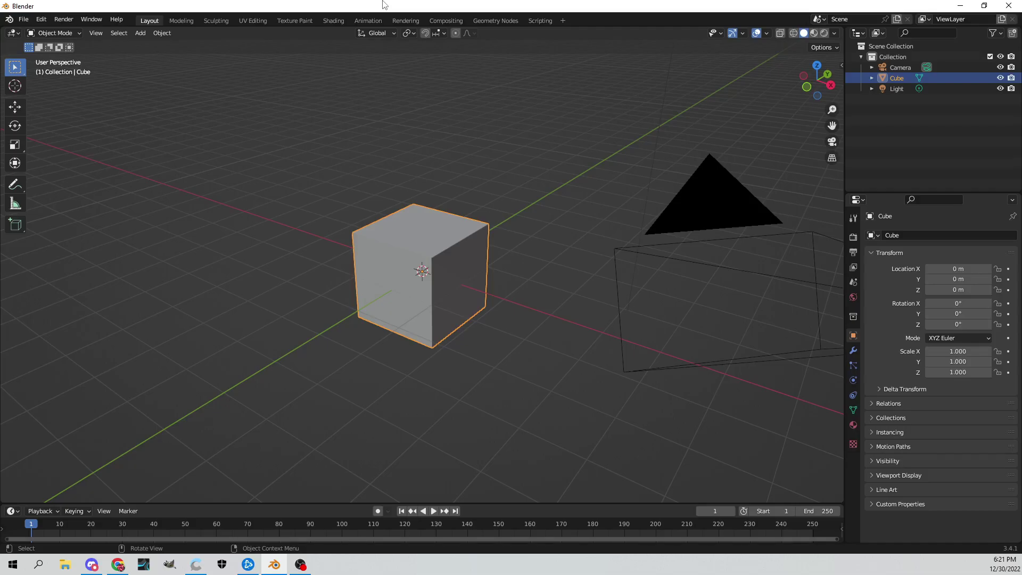
# - Start a new General scene, discarding the old untitled file without saving
pyautogui.click(23, 19)
pyautogui.moveTo(33, 32)
pyautogui.click(134, 32)
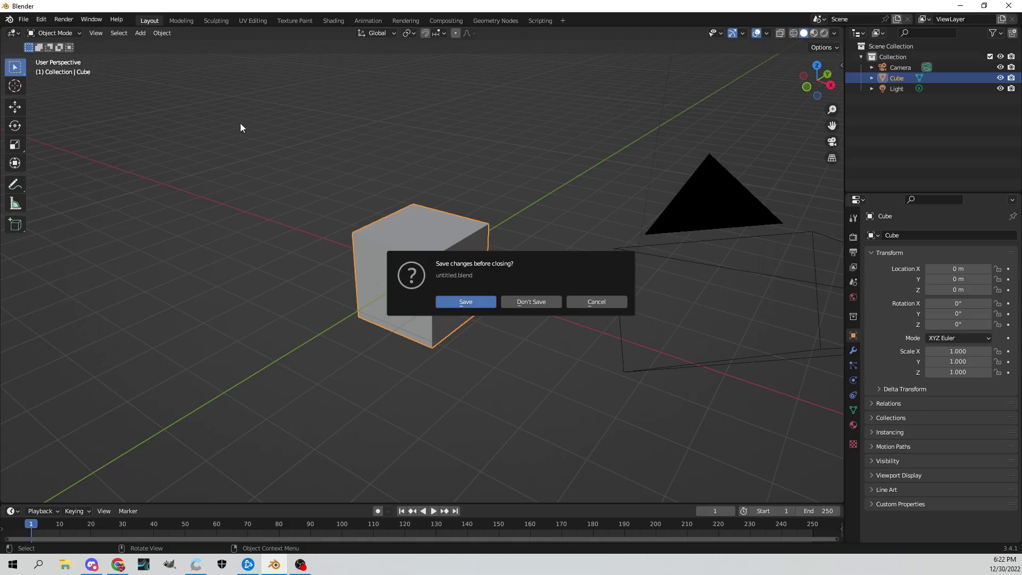
pyautogui.click(533, 300)
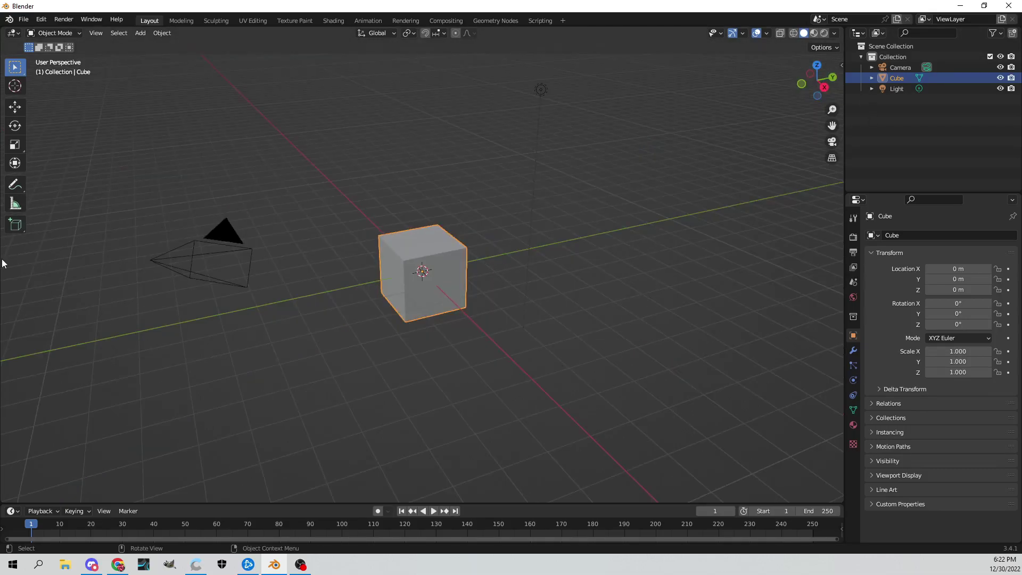
# - Switch to the Select Box tool and box-select the camera and cube
pyautogui.click(23, 75)
pyautogui.click(20, 68)
pyautogui.click(23, 74)
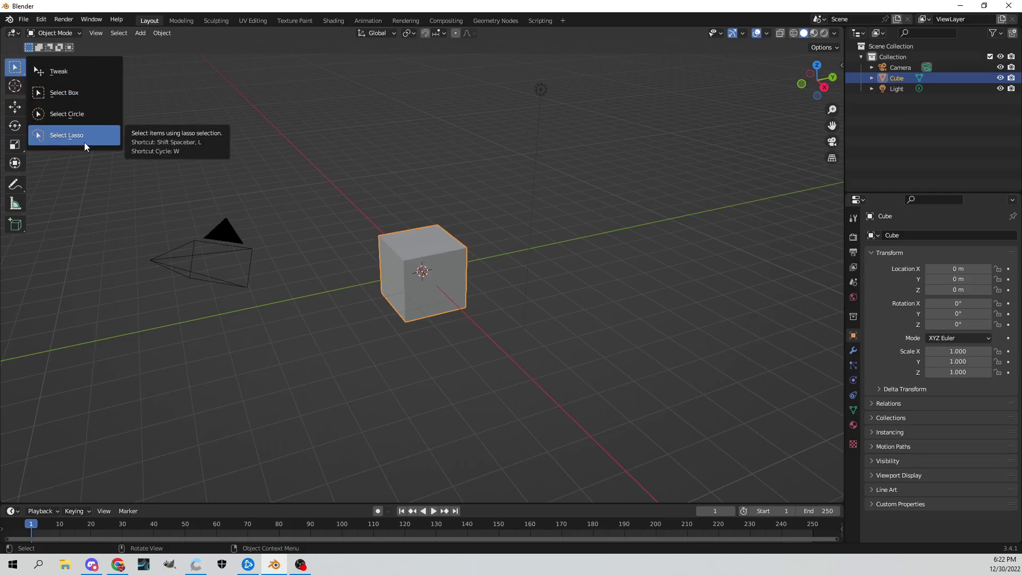
pyautogui.click(77, 96)
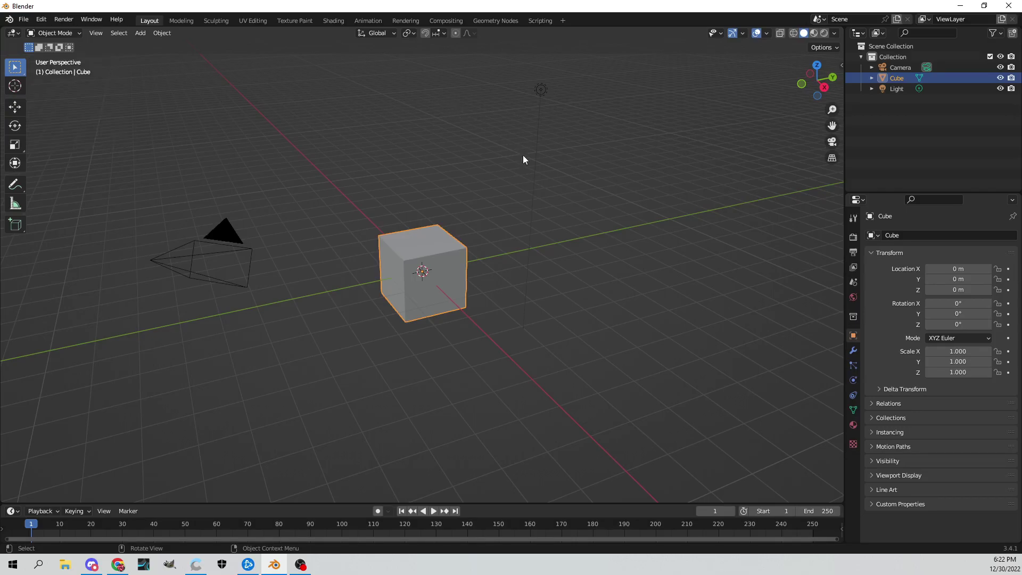
pyautogui.moveTo(691, 110); pyautogui.dragTo(136, 361)
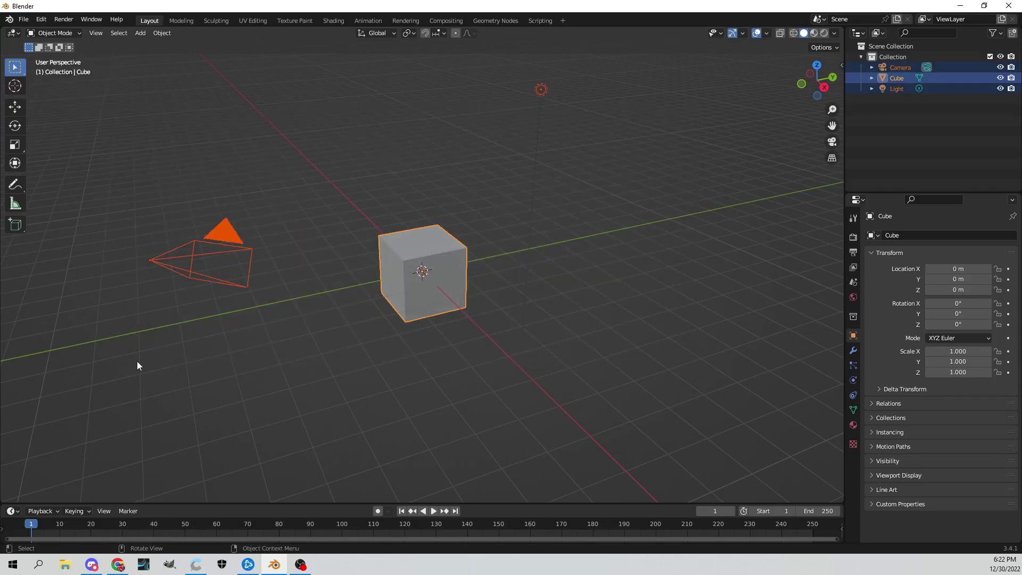
# - Box-select the camera, cube and light together, then select only the cube and clear it
pyautogui.click(666, 196)
pyautogui.moveTo(666, 135); pyautogui.dragTo(281, 218)
pyautogui.moveTo(281, 217); pyautogui.dragTo(353, 217, button='middle')
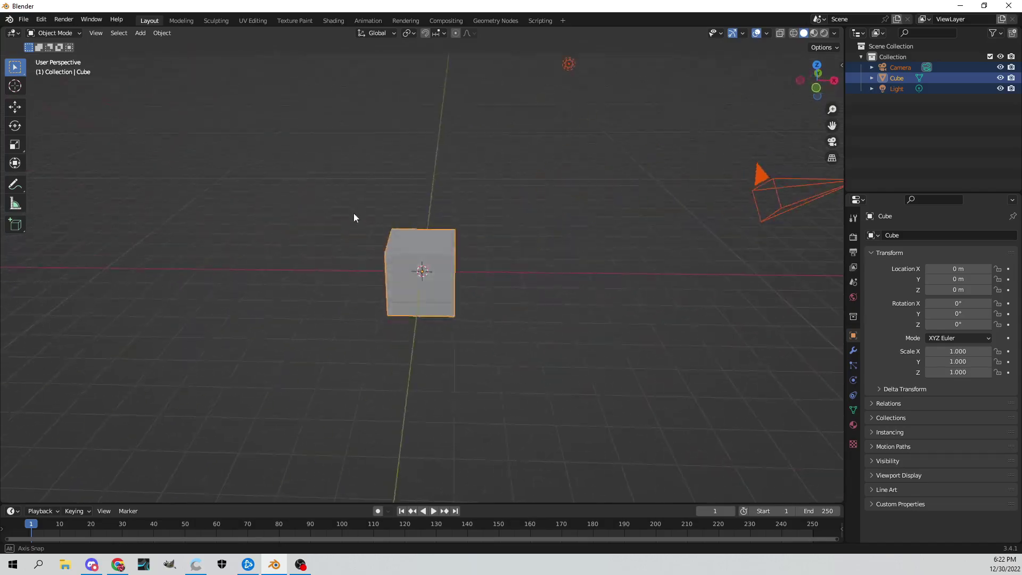
pyautogui.click(695, 160)
pyautogui.moveTo(694, 159); pyautogui.dragTo(325, 335)
pyautogui.moveTo(564, 219); pyautogui.dragTo(499, 238, button='middle')
pyautogui.click(498, 239)
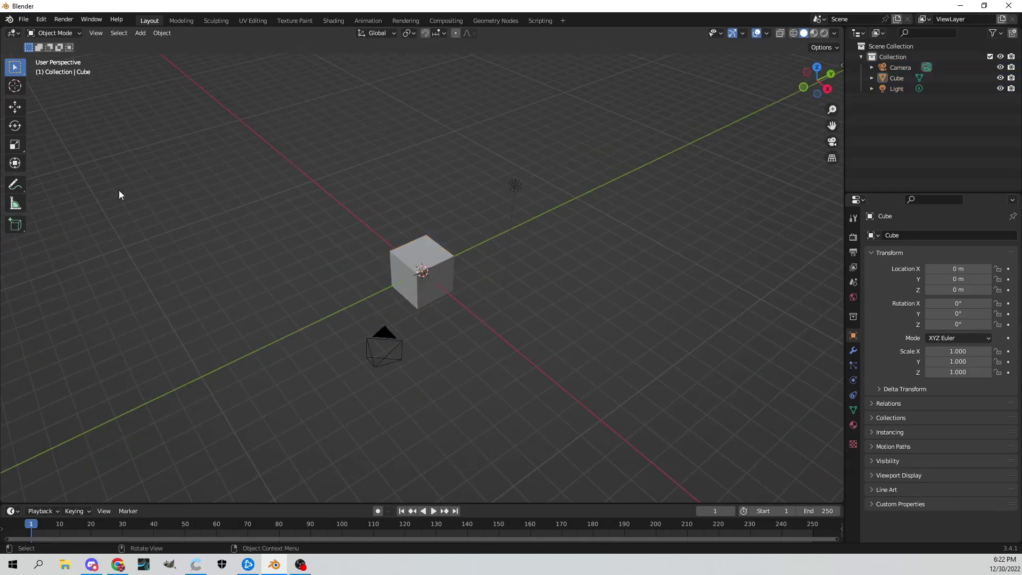
# - Switch to Select Circle and enlarge its radius from 25 to 117
pyautogui.click(14, 67)
pyautogui.click(81, 115)
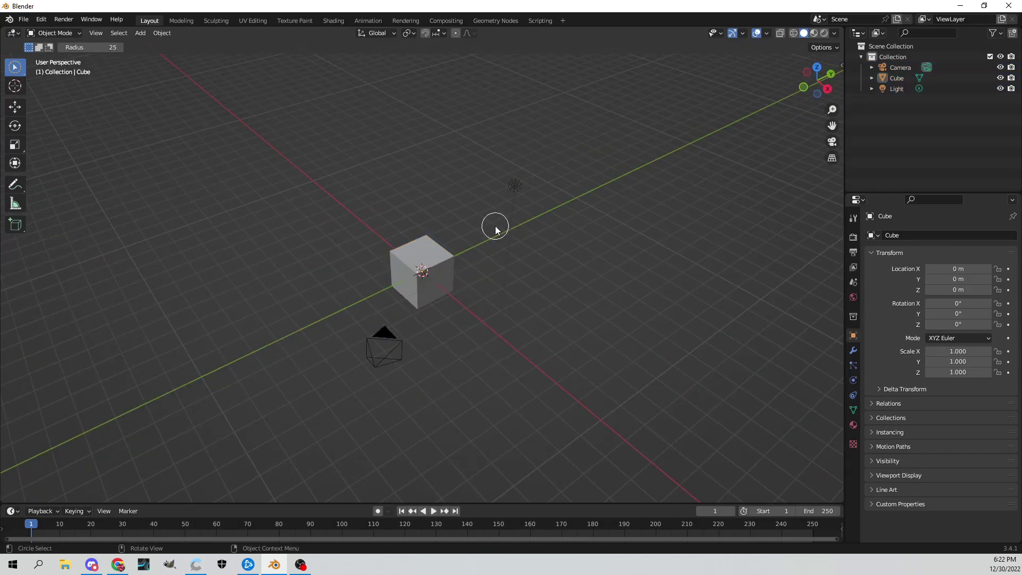
pyautogui.moveTo(564, 187)
pyautogui.mouseDown()
pyautogui.moveTo(589, 175)
pyautogui.moveTo(484, 197)
pyautogui.moveTo(449, 229)
pyautogui.moveTo(423, 270)
pyautogui.moveTo(436, 327)
pyautogui.moveTo(391, 356)
pyautogui.moveTo(342, 327)
pyautogui.moveTo(349, 269)
pyautogui.mouseUp()
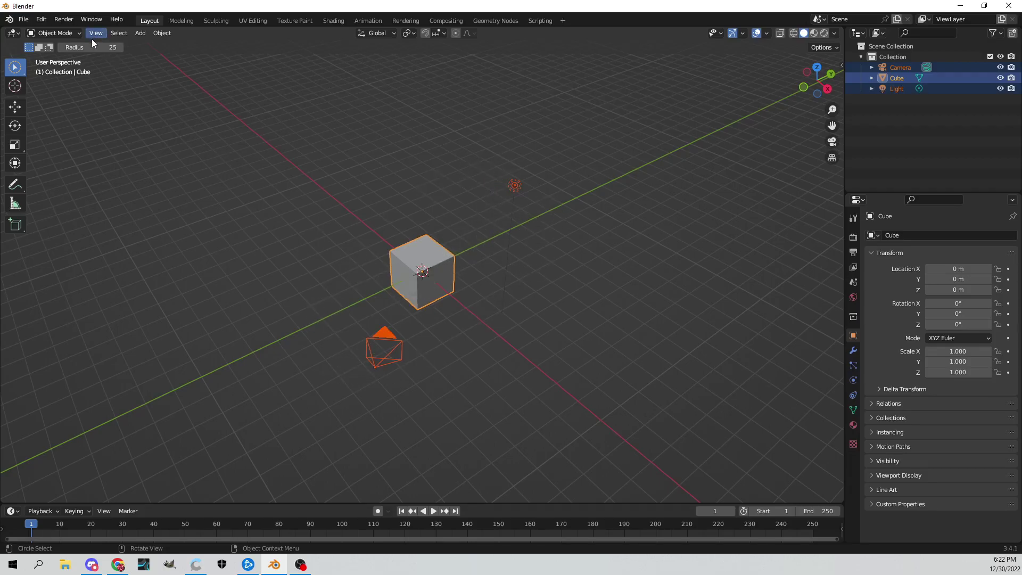
pyautogui.moveTo(80, 47)
pyautogui.mouseDown()
pyautogui.moveTo(527, 167)
pyautogui.moveTo(559, 198)
pyautogui.moveTo(561, 281)
pyautogui.moveTo(548, 231)
pyautogui.moveTo(508, 333)
pyautogui.moveTo(427, 376)
pyautogui.moveTo(543, 346)
pyautogui.mouseUp()
# - Sweep the 117-radius circle over the cube and camera, then deselect the cube
pyautogui.rightClick(543, 346)
pyautogui.click(586, 258)
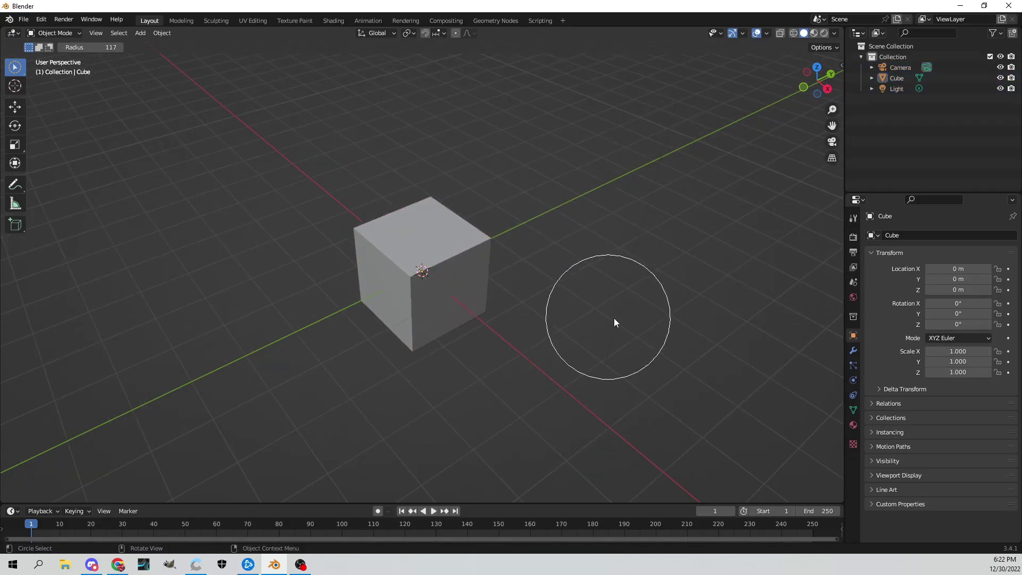
pyautogui.moveTo(592, 346)
pyautogui.mouseDown()
pyautogui.moveTo(544, 351)
pyautogui.moveTo(510, 331)
pyautogui.moveTo(521, 364)
pyautogui.moveTo(456, 312)
pyautogui.mouseUp()
pyautogui.moveTo(432, 276); pyautogui.dragTo(510, 286, button='middle')
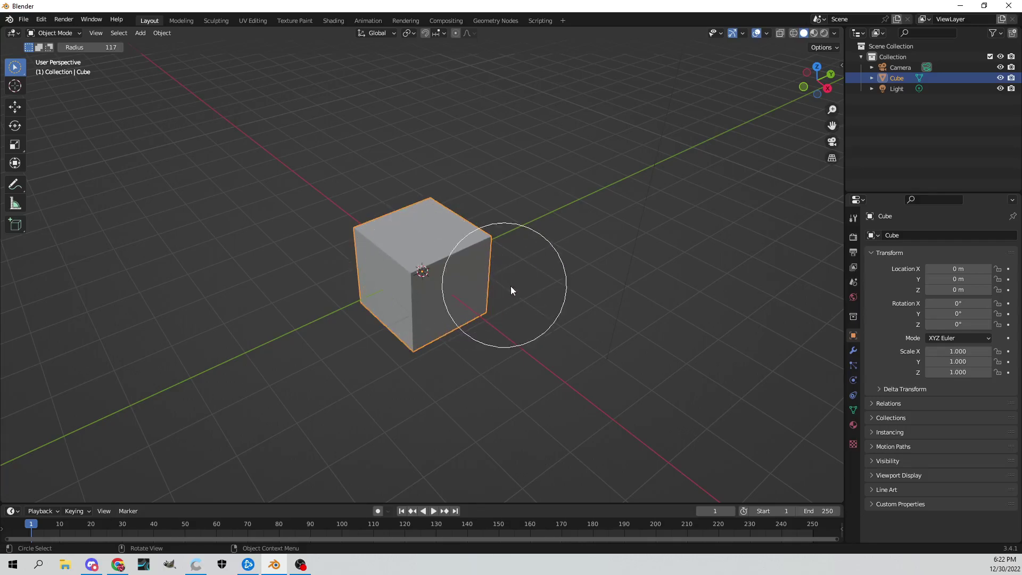
pyautogui.scroll(-5, 546, 295)
pyautogui.scroll(3, 404, 273)
pyautogui.moveTo(553, 278)
pyautogui.mouseDown()
pyautogui.moveTo(569, 245)
pyautogui.moveTo(539, 216)
pyautogui.mouseUp()
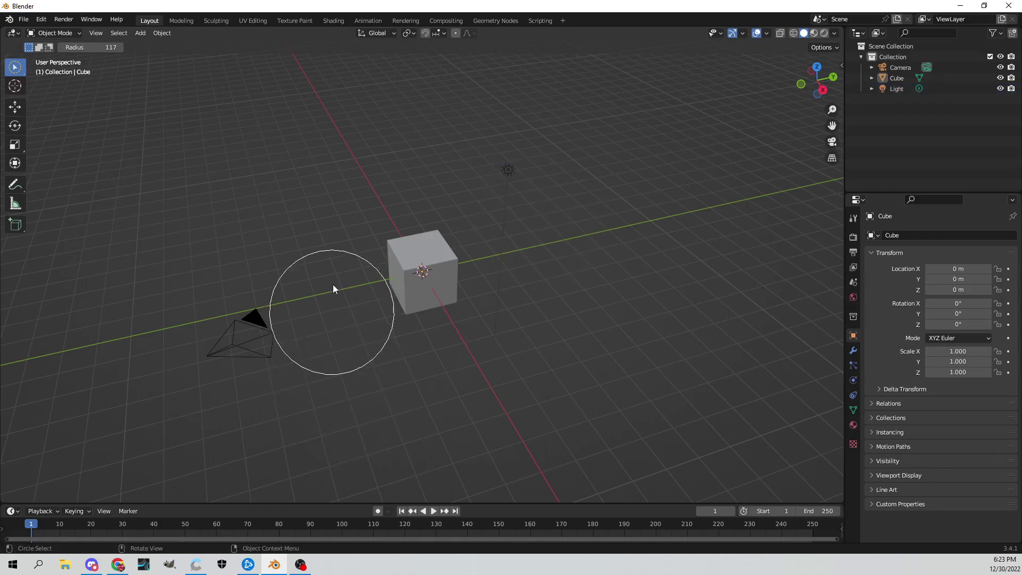
# - Switch to Select Lasso, lasso around the cube to select it, then clear it
pyautogui.moveTo(15, 66); pyautogui.dragTo(63, 126)
pyautogui.moveTo(581, 314)
pyautogui.mouseDown()
pyautogui.moveTo(591, 227)
pyautogui.moveTo(569, 165)
pyautogui.moveTo(525, 148)
pyautogui.moveTo(478, 163)
pyautogui.moveTo(520, 256)
pyautogui.moveTo(478, 342)
pyautogui.moveTo(419, 350)
pyautogui.moveTo(316, 284)
pyautogui.moveTo(146, 298)
pyautogui.moveTo(149, 417)
pyautogui.moveTo(351, 472)
pyautogui.moveTo(559, 464)
pyautogui.moveTo(624, 382)
pyautogui.moveTo(580, 311)
pyautogui.mouseUp()
pyautogui.click(486, 328)
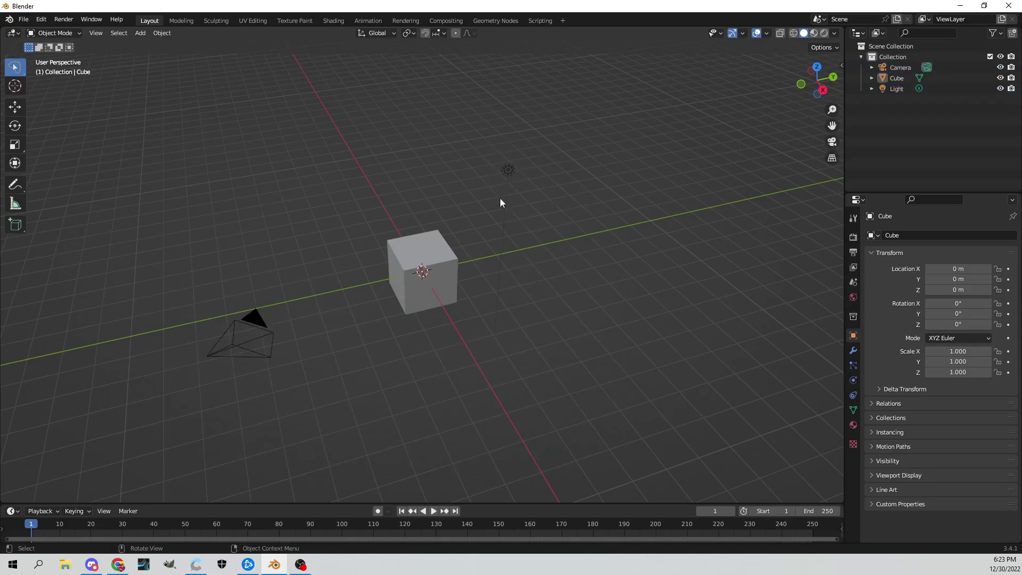
pyautogui.moveTo(405, 225)
pyautogui.mouseDown()
pyautogui.moveTo(360, 228)
pyautogui.moveTo(425, 346)
pyautogui.moveTo(464, 229)
pyautogui.moveTo(418, 219)
pyautogui.mouseUp()
pyautogui.moveTo(626, 278)
pyautogui.mouseDown()
pyautogui.moveTo(530, 355)
pyautogui.moveTo(374, 355)
pyautogui.moveTo(372, 460)
pyautogui.moveTo(607, 426)
pyautogui.moveTo(680, 317)
pyautogui.moveTo(742, 263)
pyautogui.moveTo(658, 217)
pyautogui.moveTo(554, 181)
pyautogui.moveTo(550, 207)
pyautogui.moveTo(605, 305)
pyautogui.mouseUp()
# - Switch to Tweak and click-select the cube, light and camera in turn
pyautogui.click(20, 74)
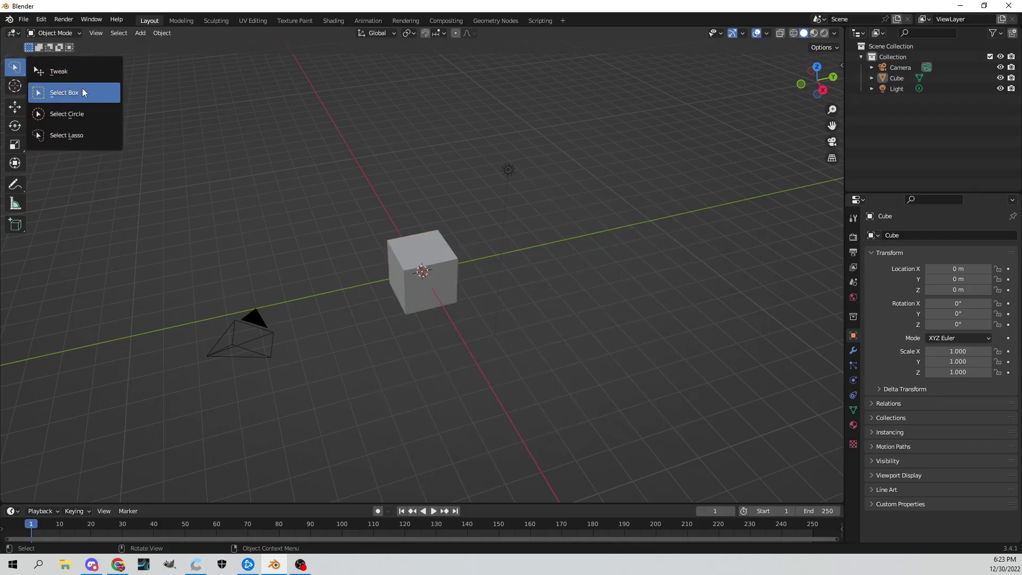
pyautogui.click(54, 71)
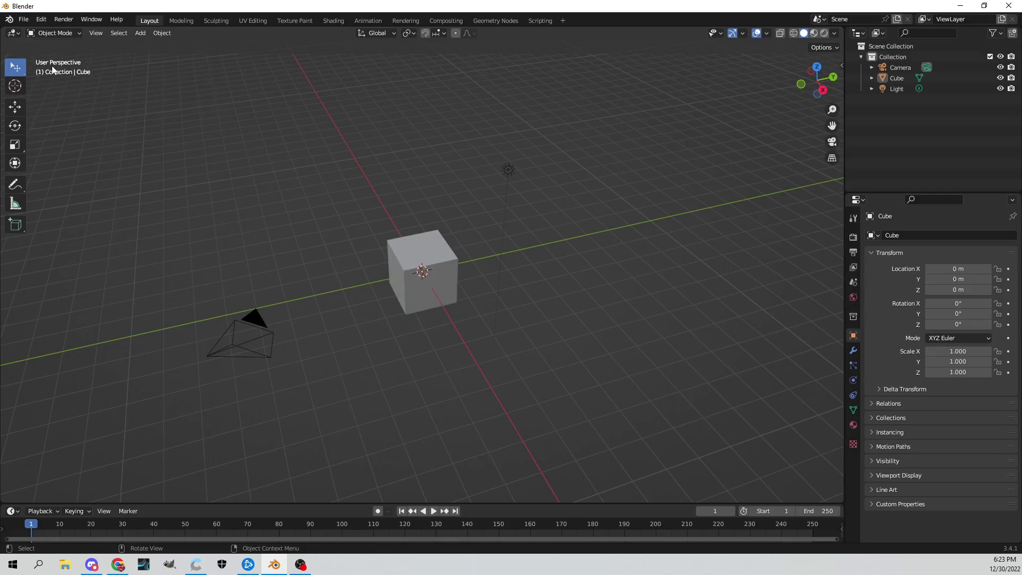
pyautogui.click(420, 292)
pyautogui.click(262, 237)
pyautogui.hotkey('ctrl', 'z')
pyautogui.click(515, 167)
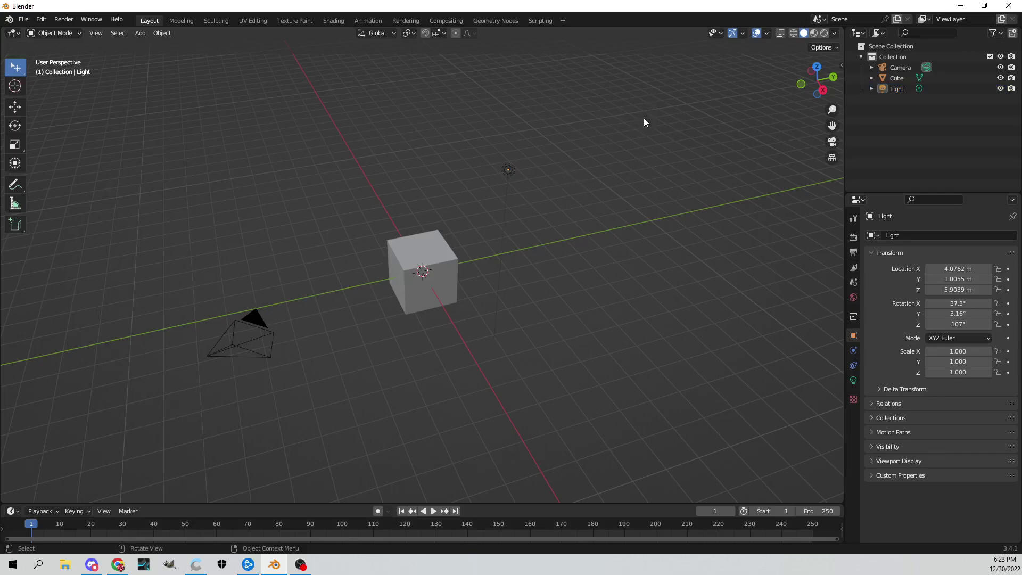
pyautogui.click(420, 277)
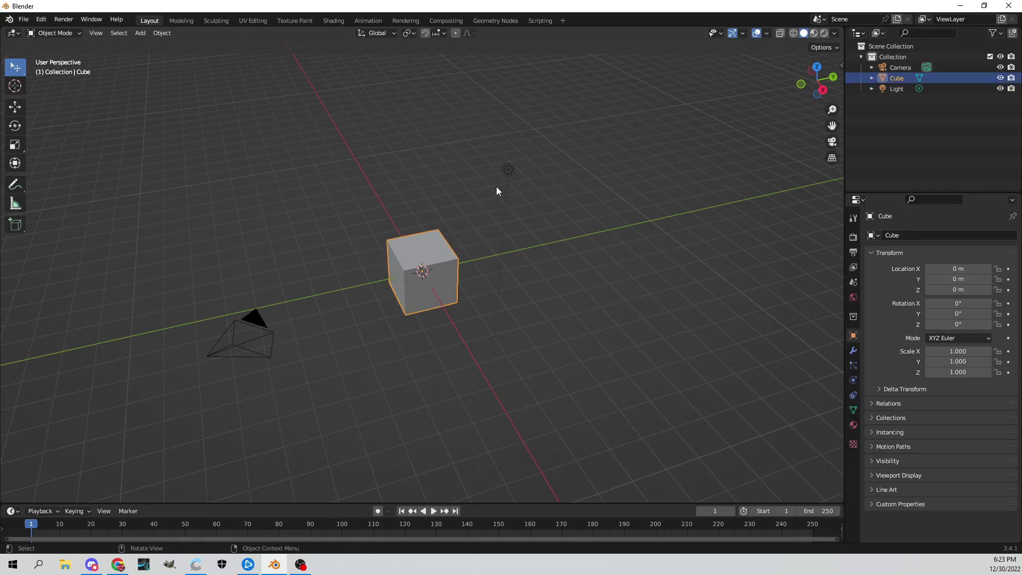
pyautogui.click(507, 169)
pyautogui.click(250, 333)
# - Return to Select Box, box-select the whole scene, then click the cube, light and camera
pyautogui.moveTo(17, 79); pyautogui.dragTo(58, 91)
pyautogui.moveTo(615, 155); pyautogui.dragTo(185, 424)
pyautogui.click(453, 251)
pyautogui.click(507, 172)
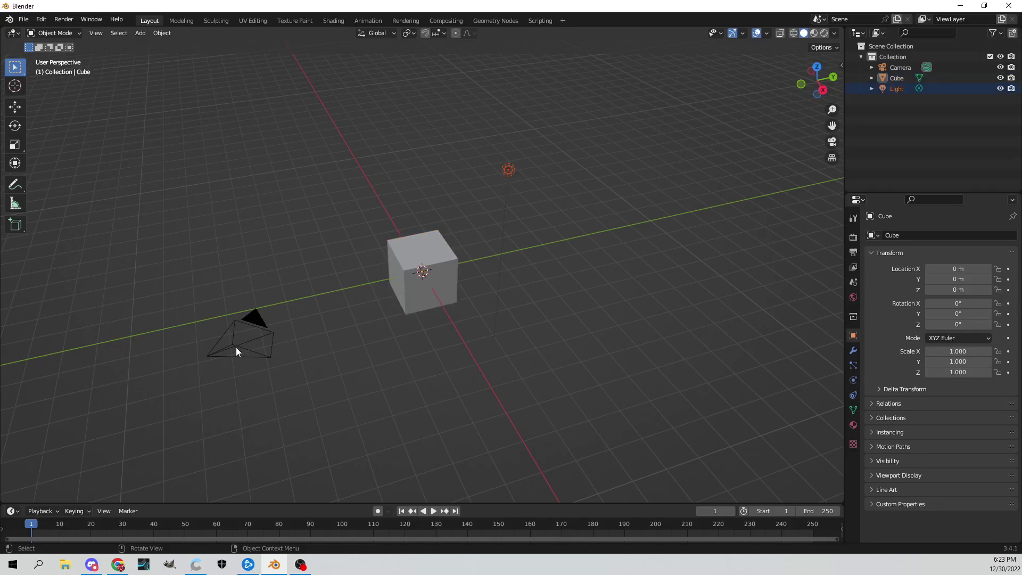
pyautogui.click(237, 345)
pyautogui.click(356, 398)
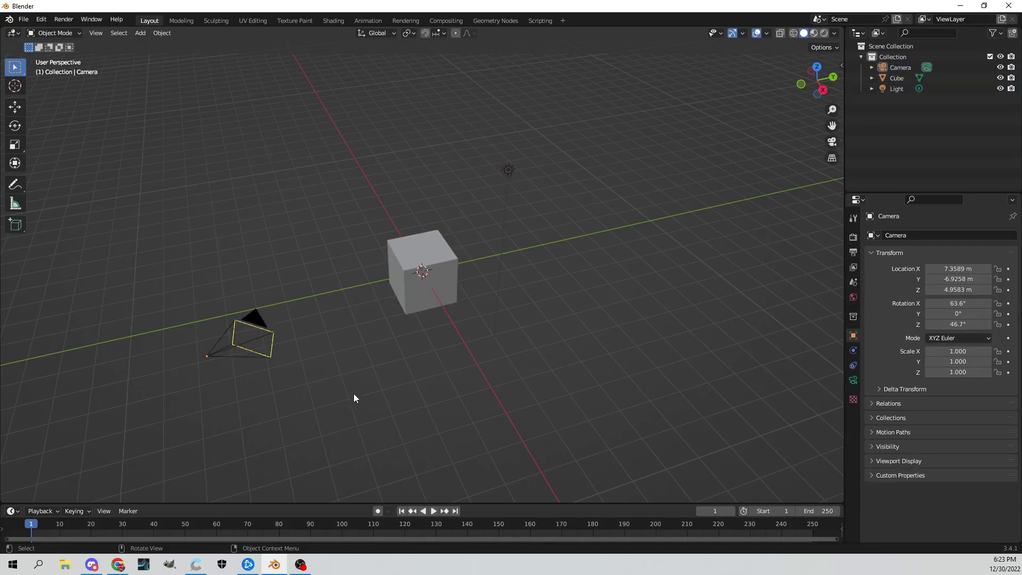
# - Place the 3D cursor away from the cube and add Cube.001 there via Mesh > Cube
pyautogui.click(15, 86)
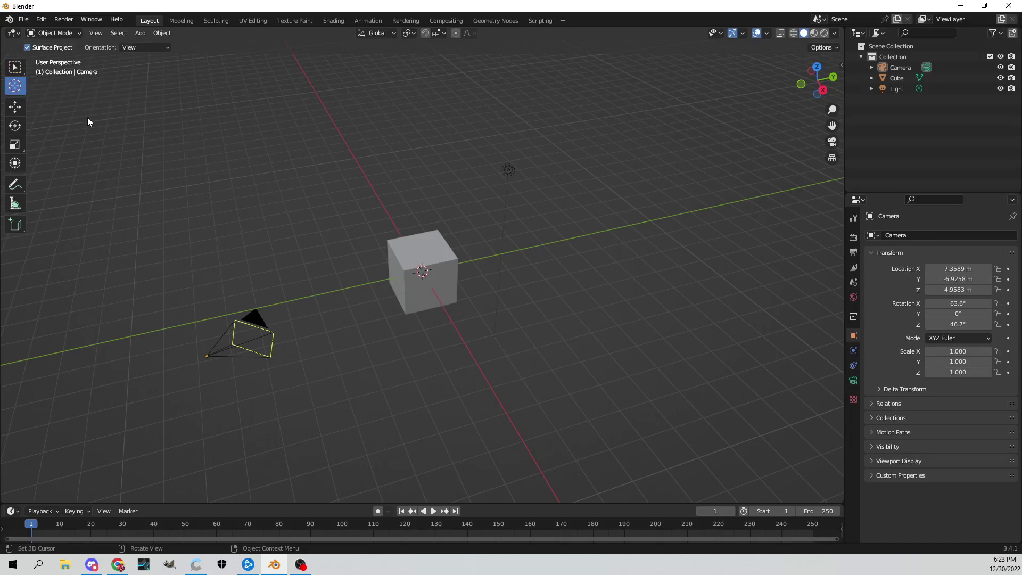
pyautogui.moveTo(259, 173); pyautogui.dragTo(341, 192, button='middle')
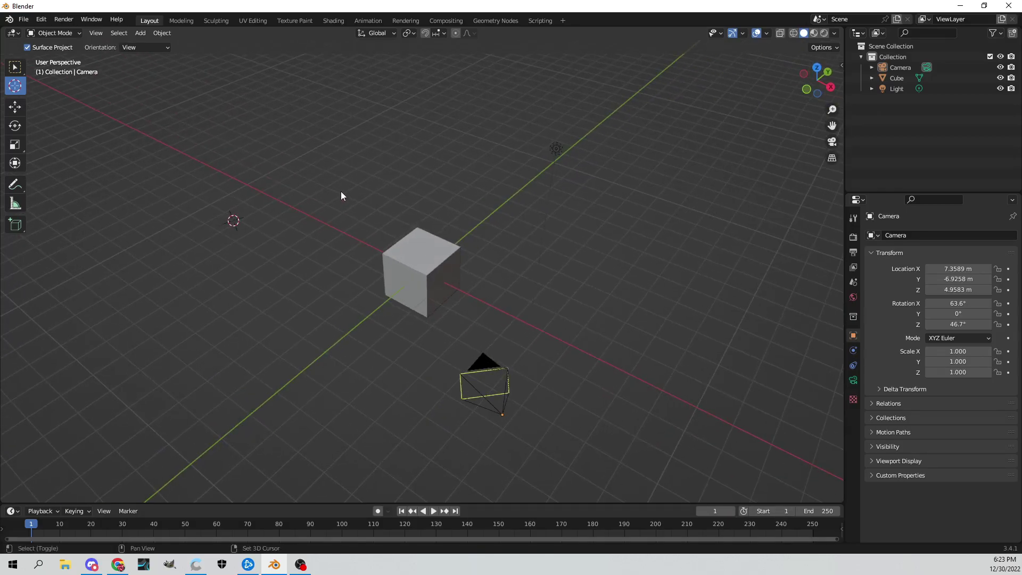
pyautogui.hotkey('shift', 'a')
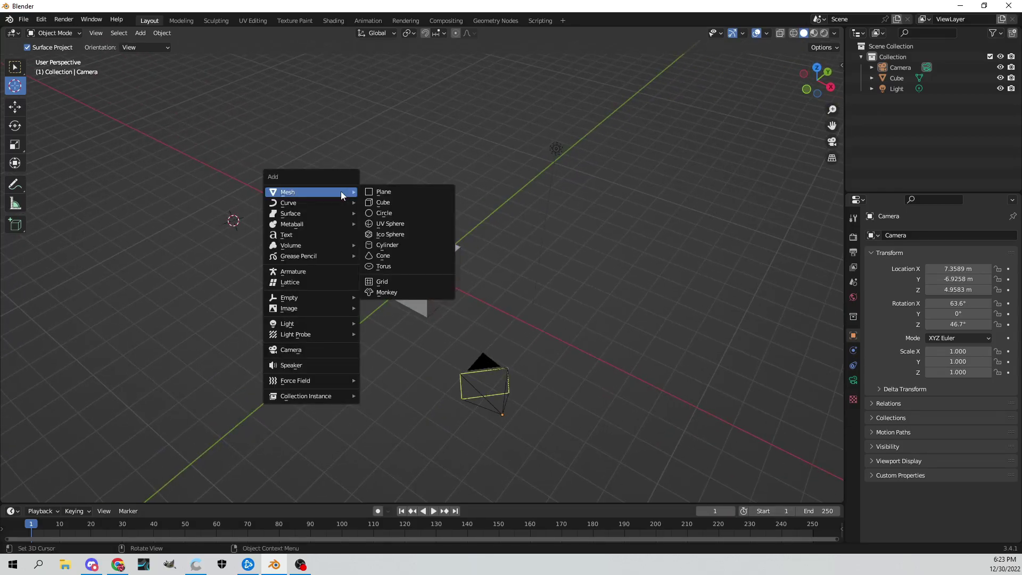
pyautogui.click(415, 202)
pyautogui.moveTo(416, 202); pyautogui.dragTo(281, 216, button='middle')
pyautogui.moveTo(403, 255); pyautogui.dragTo(458, 248, button='middle')
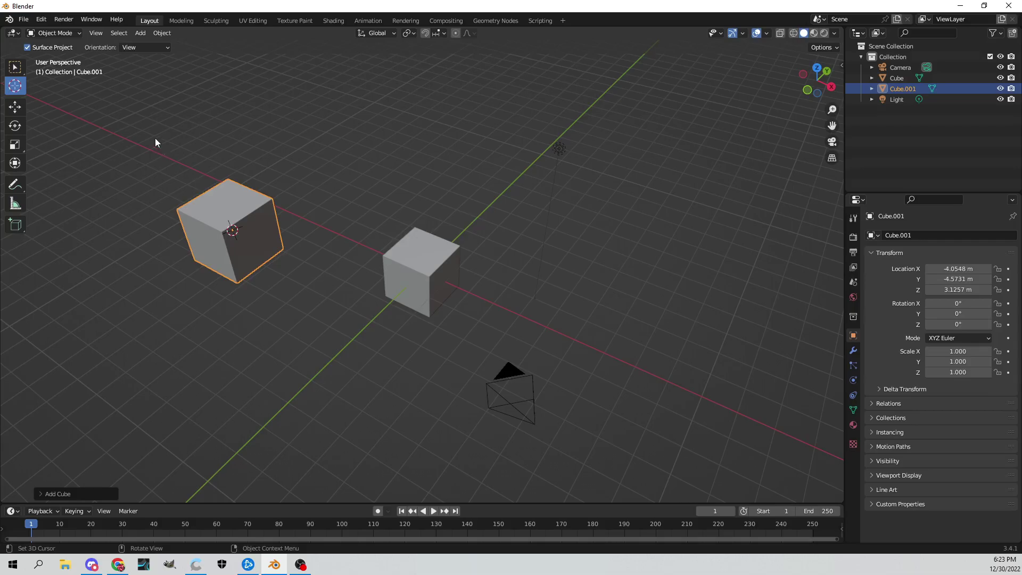
pyautogui.click(96, 33)
# - Snap the 3D cursor to the selected cube's origin with Cursor to Selected
pyautogui.moveTo(150, 33)
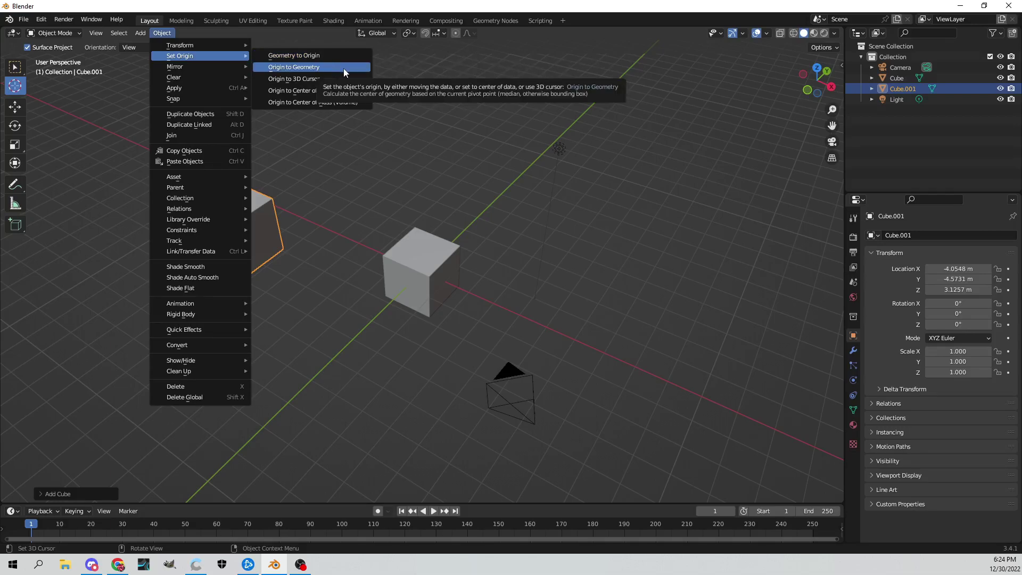
pyautogui.moveTo(206, 97)
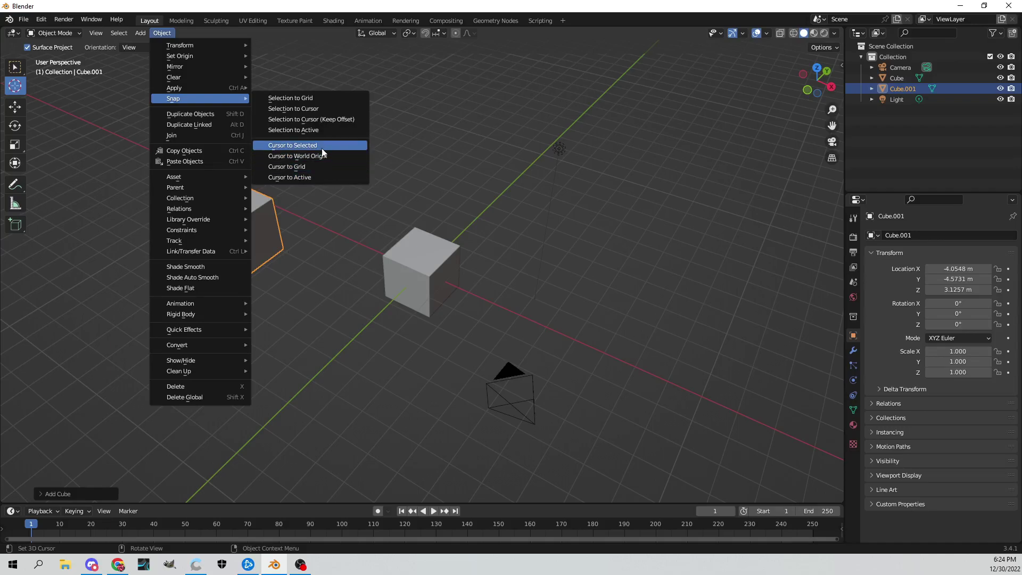
pyautogui.click(319, 177)
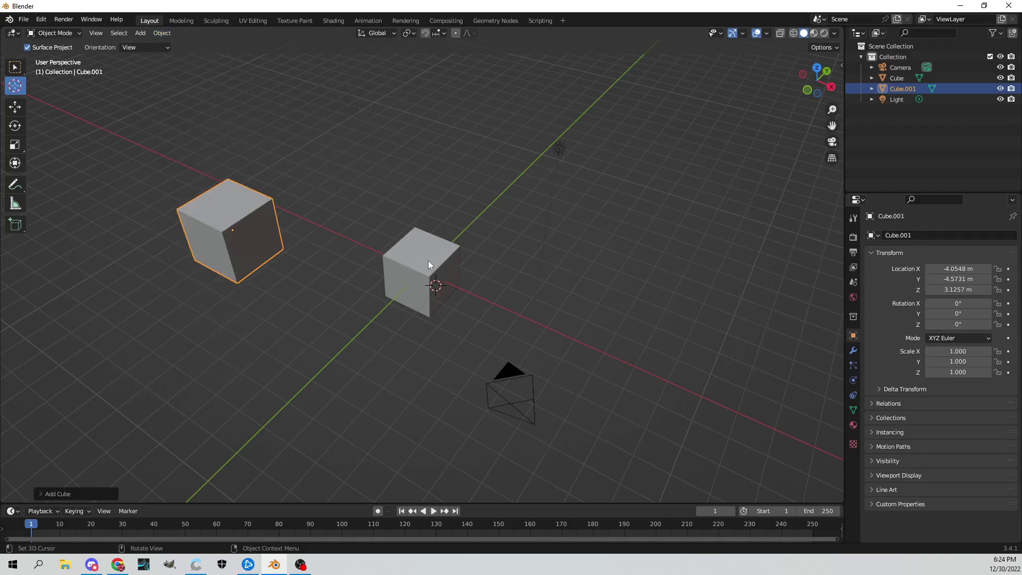
# - Snap the 3D cursor back to the world origin and delete Cube.001
pyautogui.click(15, 66)
pyautogui.moveTo(271, 269); pyautogui.dragTo(439, 262, button='middle')
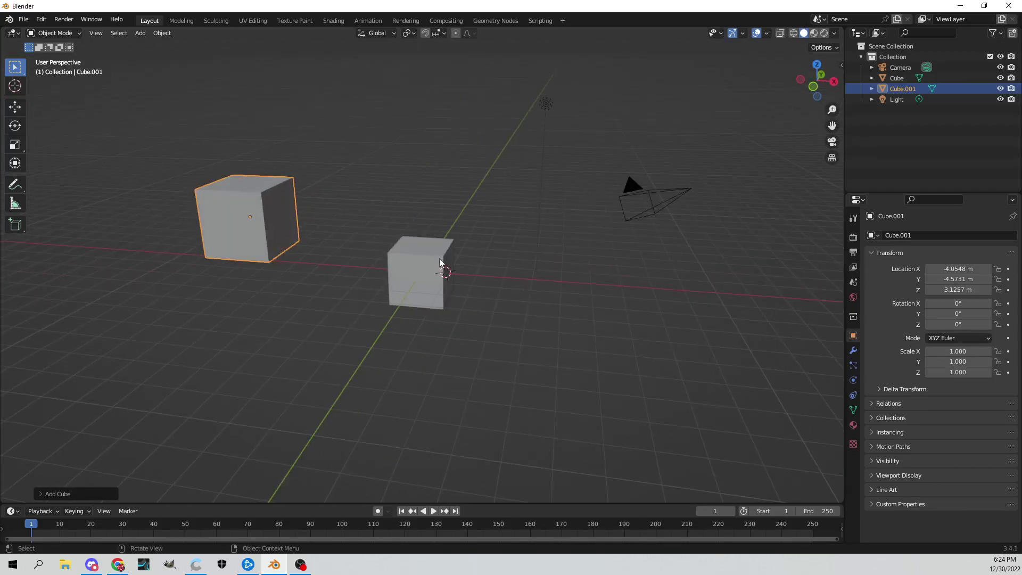
pyautogui.moveTo(273, 160); pyautogui.dragTo(375, 214, button='middle')
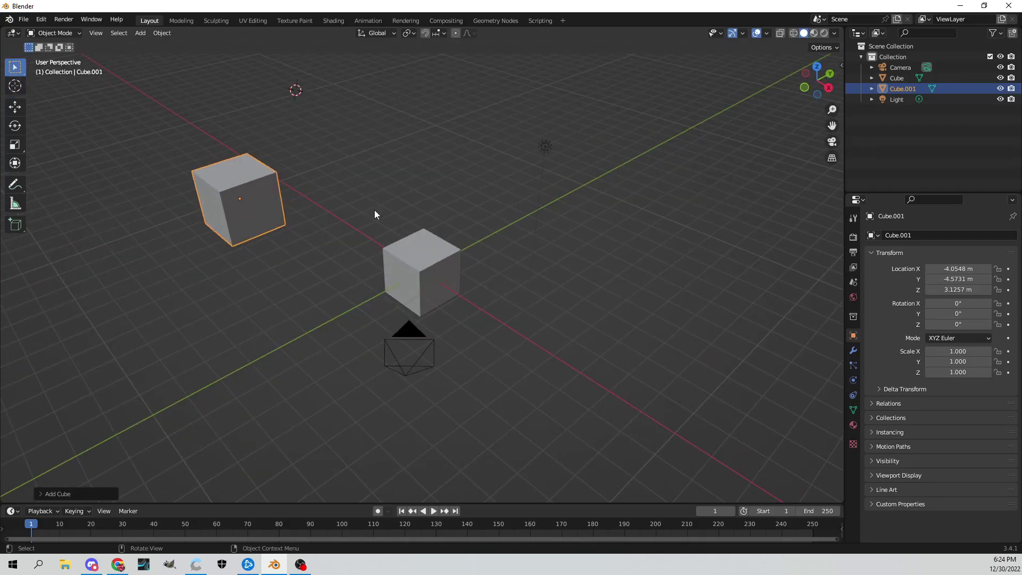
pyautogui.click(162, 32)
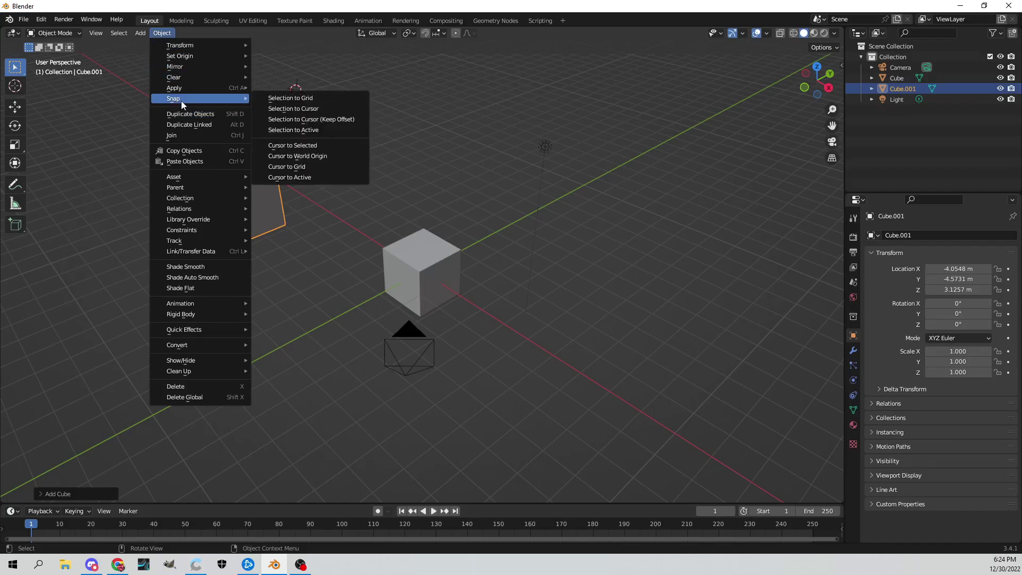
pyautogui.click(307, 158)
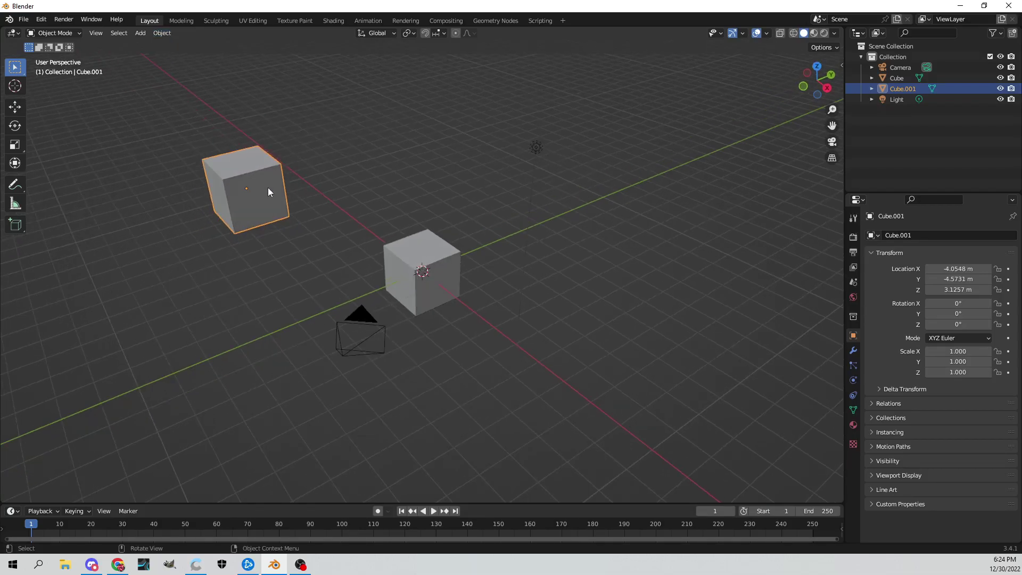
pyautogui.press('Delete')
pyautogui.moveTo(272, 177); pyautogui.dragTo(443, 247, button='middle')
# - Select the cube with the Move tool and drag it along Y, across X and up Z
pyautogui.click(22, 87)
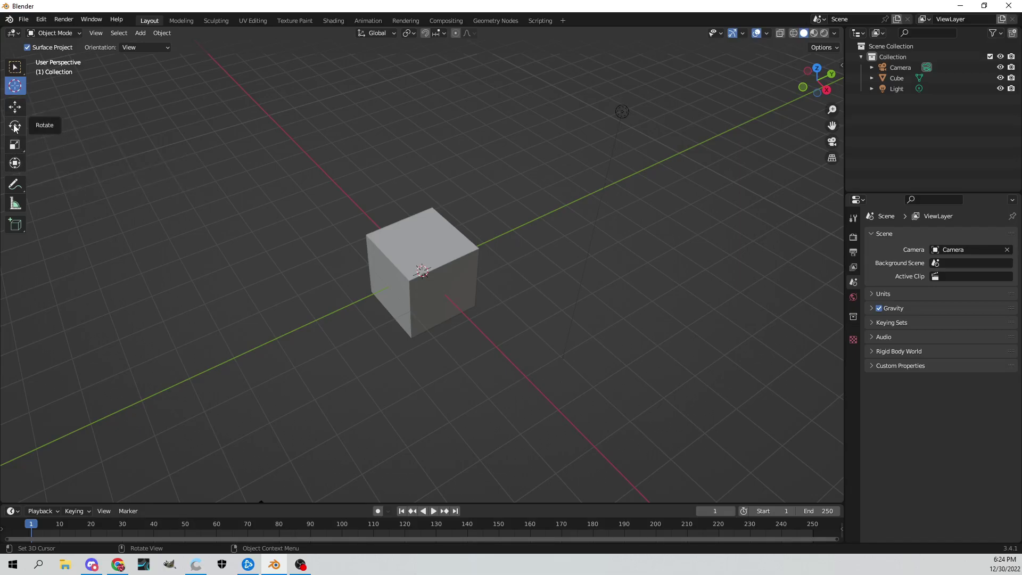
pyautogui.click(15, 107)
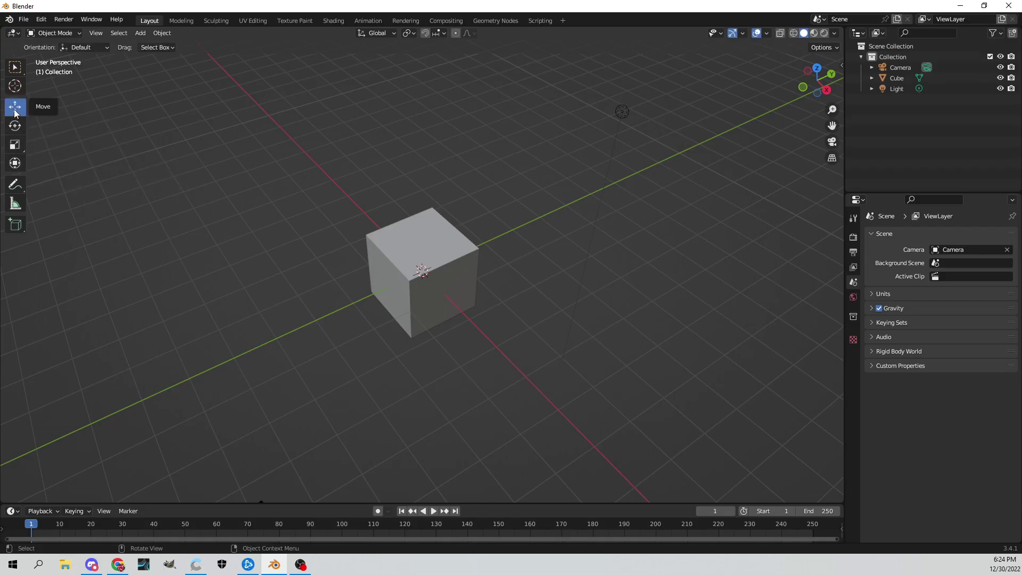
pyautogui.click(404, 274)
pyautogui.moveTo(406, 273); pyautogui.dragTo(462, 273, button='middle')
pyautogui.moveTo(461, 270); pyautogui.dragTo(519, 271)
pyautogui.moveTo(516, 295); pyautogui.dragTo(467, 304, button='middle')
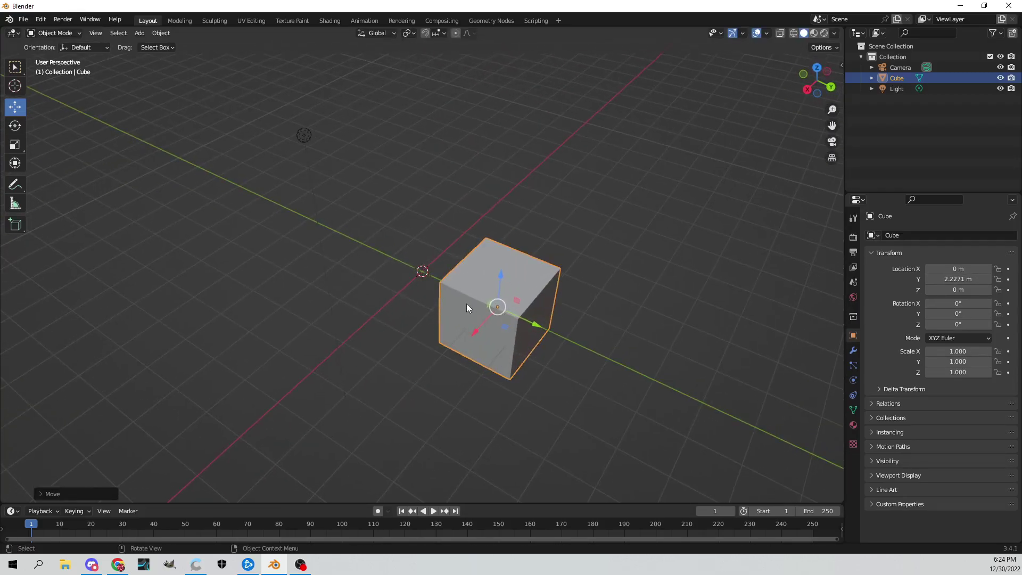
pyautogui.moveTo(476, 331); pyautogui.dragTo(530, 394)
pyautogui.moveTo(499, 353); pyautogui.dragTo(539, 235)
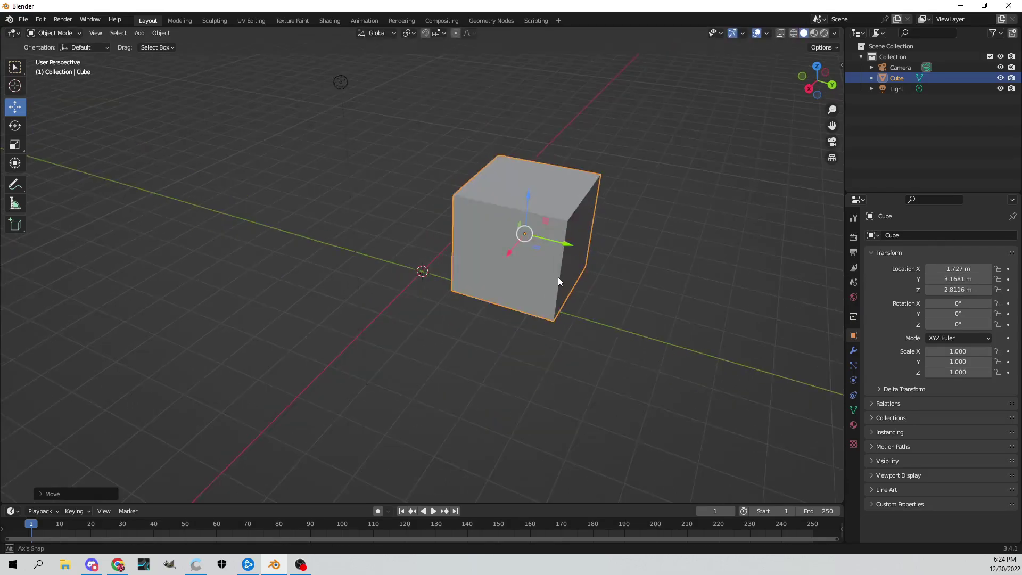
pyautogui.moveTo(558, 277); pyautogui.dragTo(517, 241, button='middle')
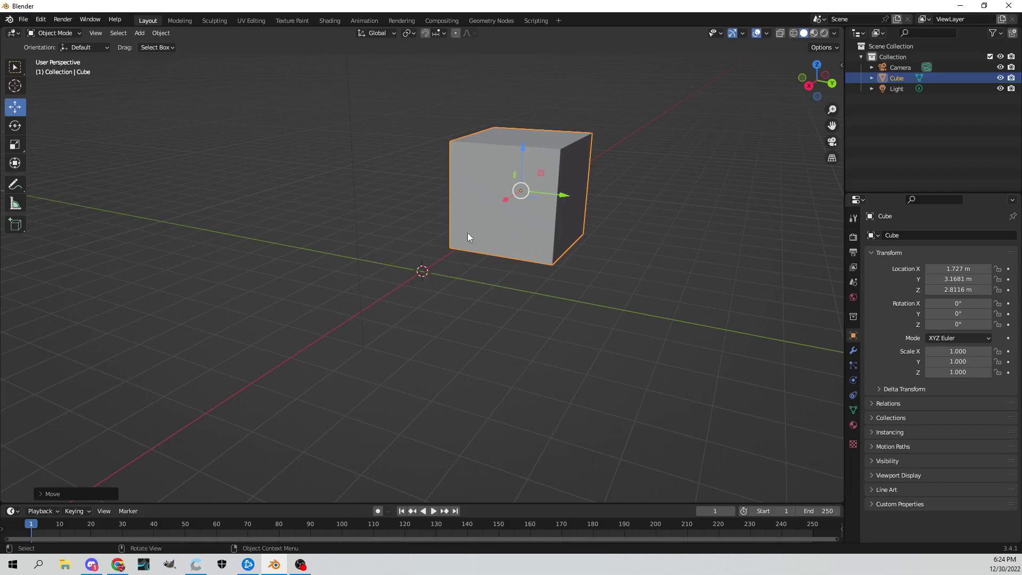
# - Move the cube with G excluding Z, then lower it to 3.4497, 0.8293, 1.2964 m
pyautogui.press('g')
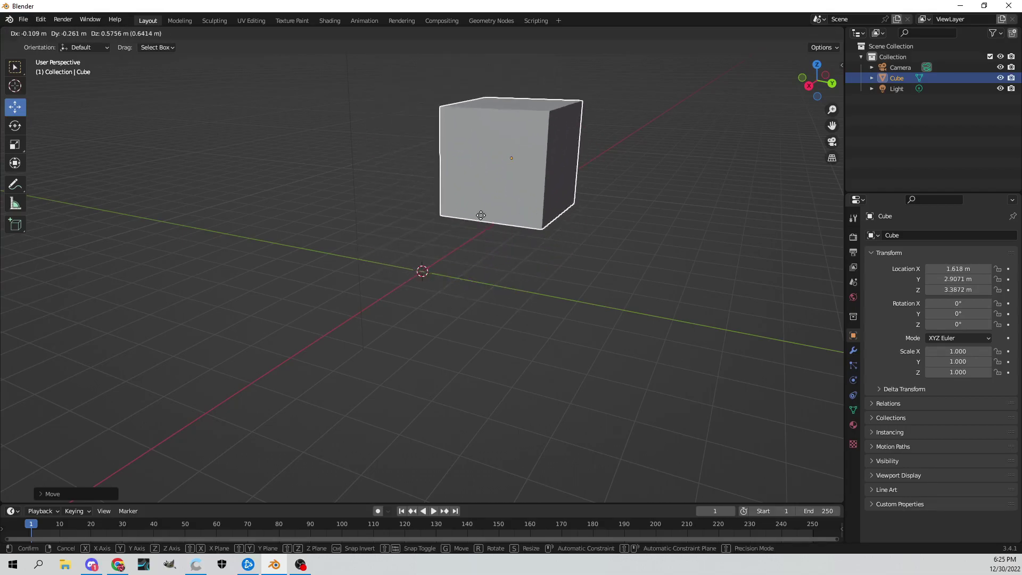
pyautogui.press('Escape')
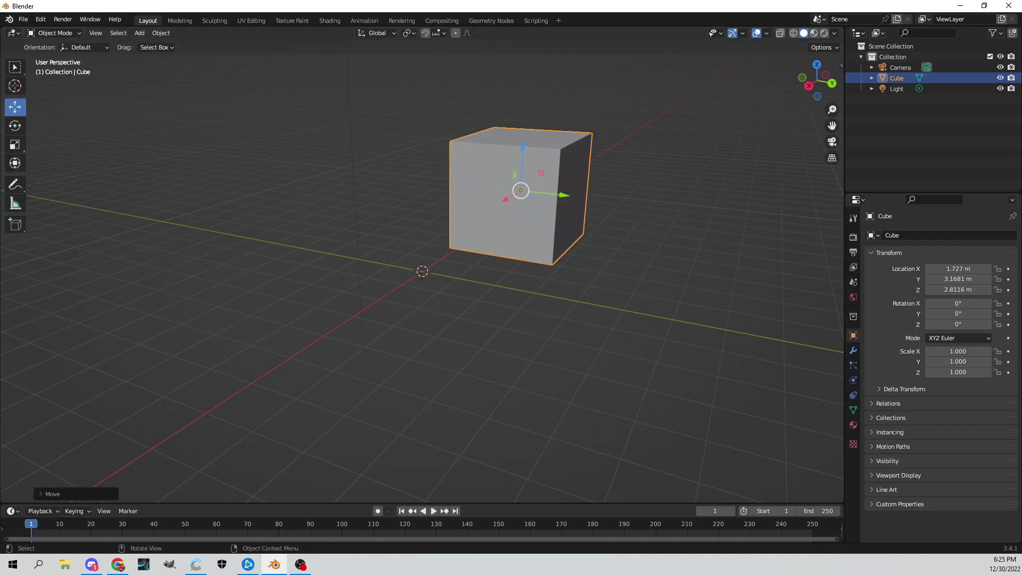
pyautogui.press('g')
pyautogui.hotkey('shift', 'z')
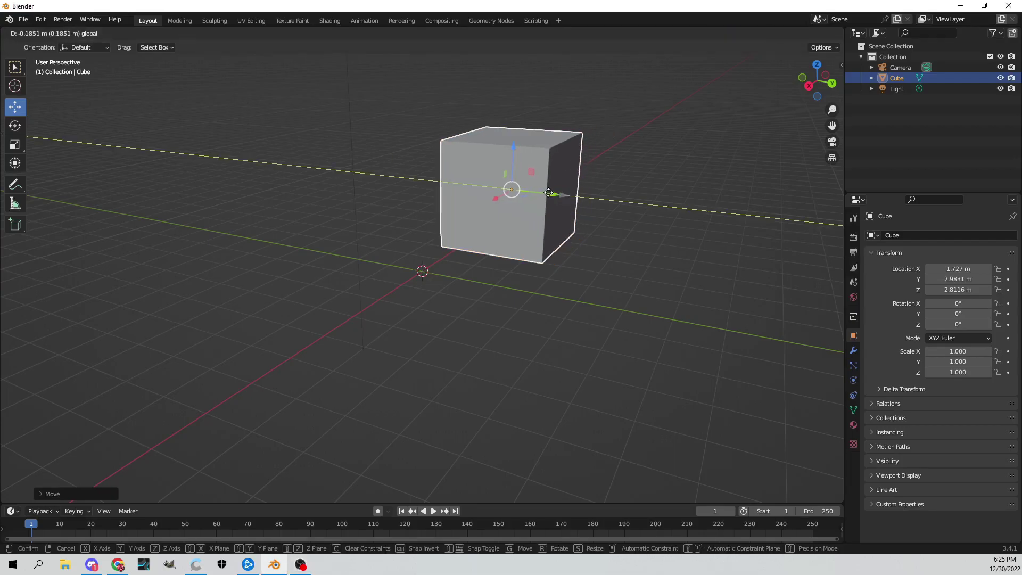
pyautogui.click(365, 151)
pyautogui.moveTo(364, 151); pyautogui.dragTo(367, 250)
pyautogui.moveTo(366, 250)
pyautogui.mouseDown(button='middle')
pyautogui.moveTo(416, 234)
pyautogui.moveTo(368, 237)
pyautogui.mouseUp(button='middle')
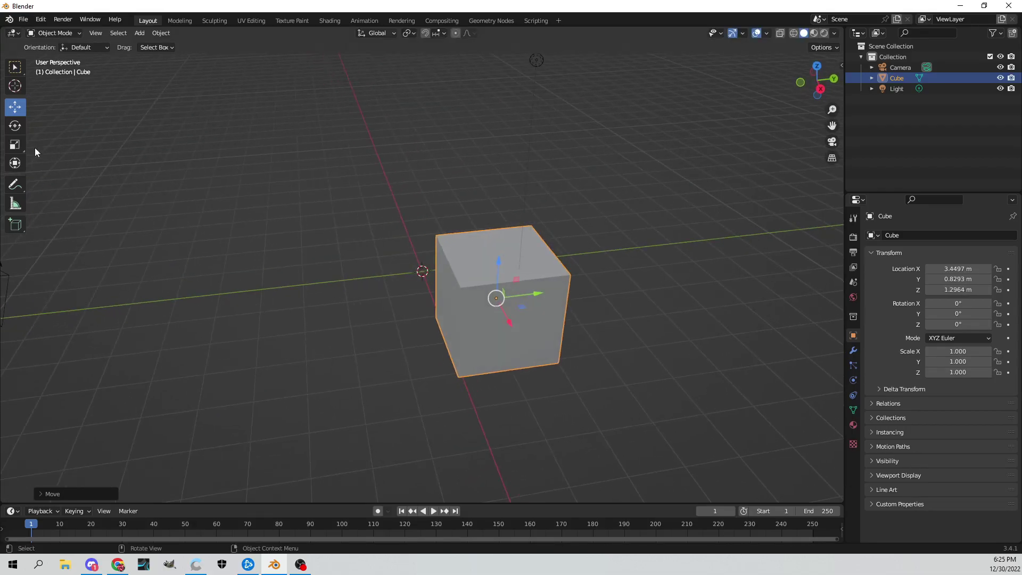
pyautogui.click(15, 126)
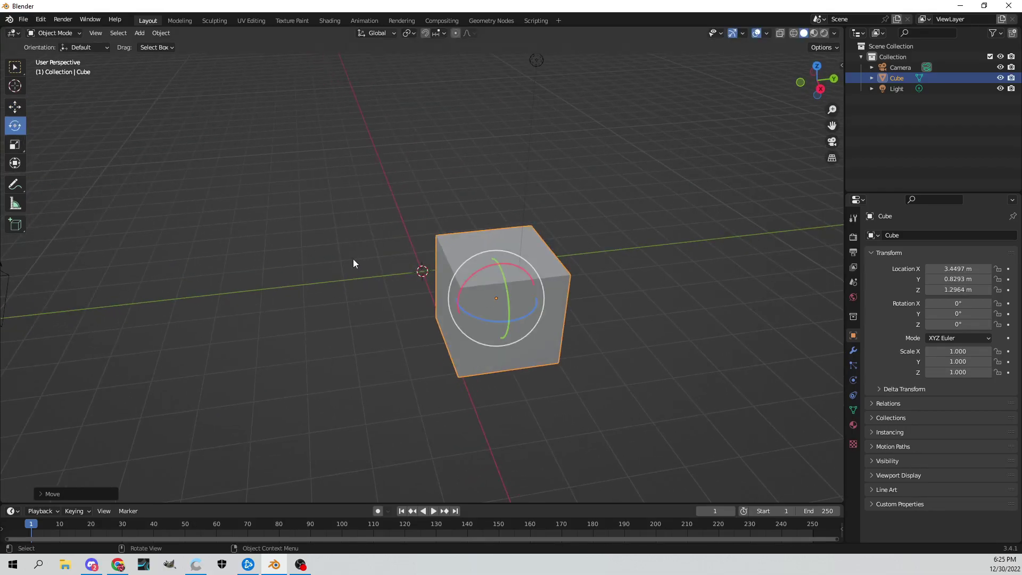
# - Frame the cube and drag the rotation rings to tilt it to about X -229°, Y -49.4°
pyautogui.press('KP_Decimal')
pyautogui.moveTo(468, 259); pyautogui.dragTo(475, 305)
pyautogui.moveTo(475, 305); pyautogui.dragTo(340, 263, button='middle')
pyautogui.moveTo(339, 263); pyautogui.dragTo(351, 304)
pyautogui.moveTo(351, 303); pyautogui.dragTo(378, 289, button='middle')
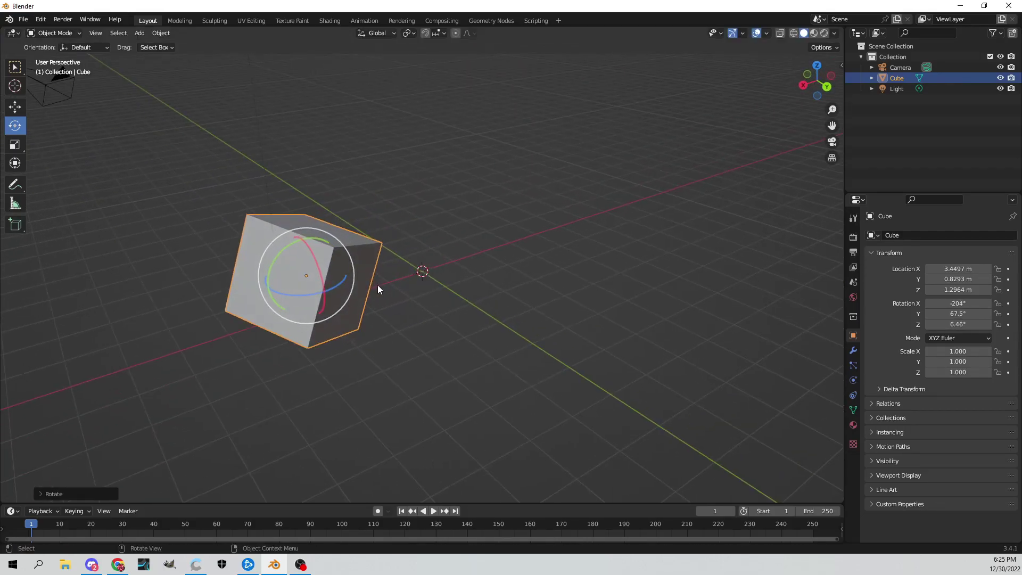
pyautogui.moveTo(339, 286); pyautogui.dragTo(363, 227)
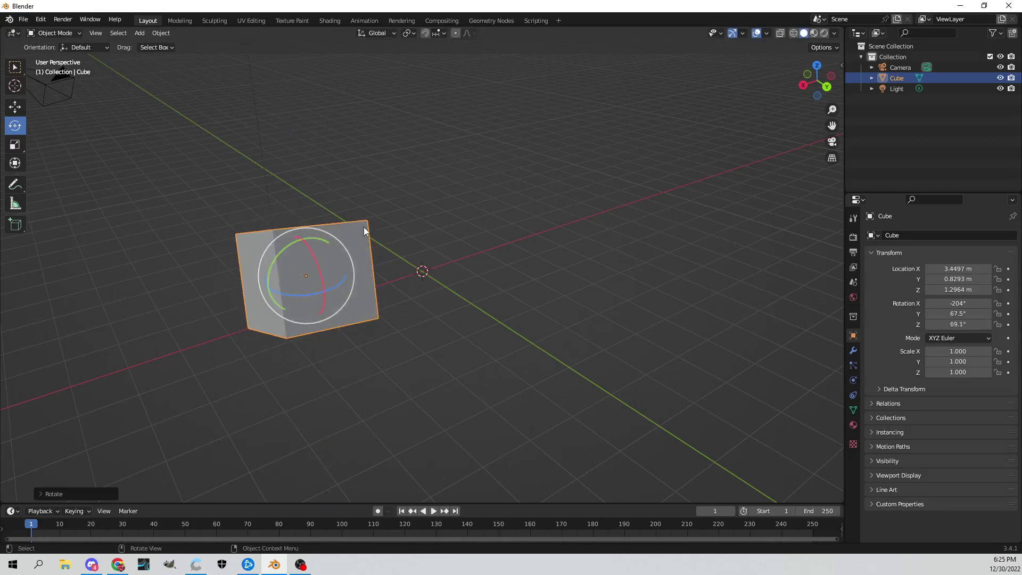
pyautogui.moveTo(363, 227); pyautogui.dragTo(513, 257, button='middle')
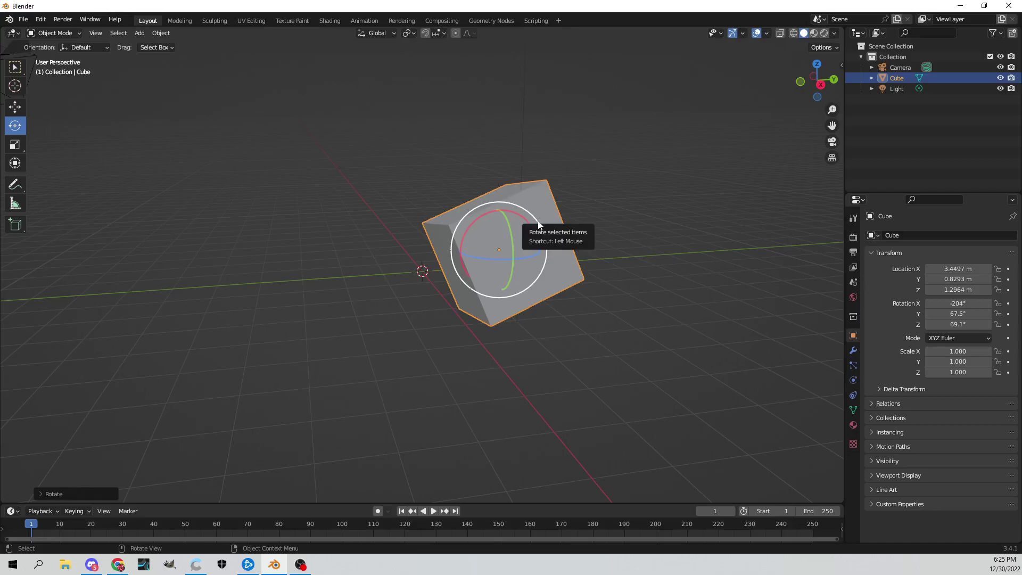
pyautogui.moveTo(534, 220); pyautogui.dragTo(434, 231)
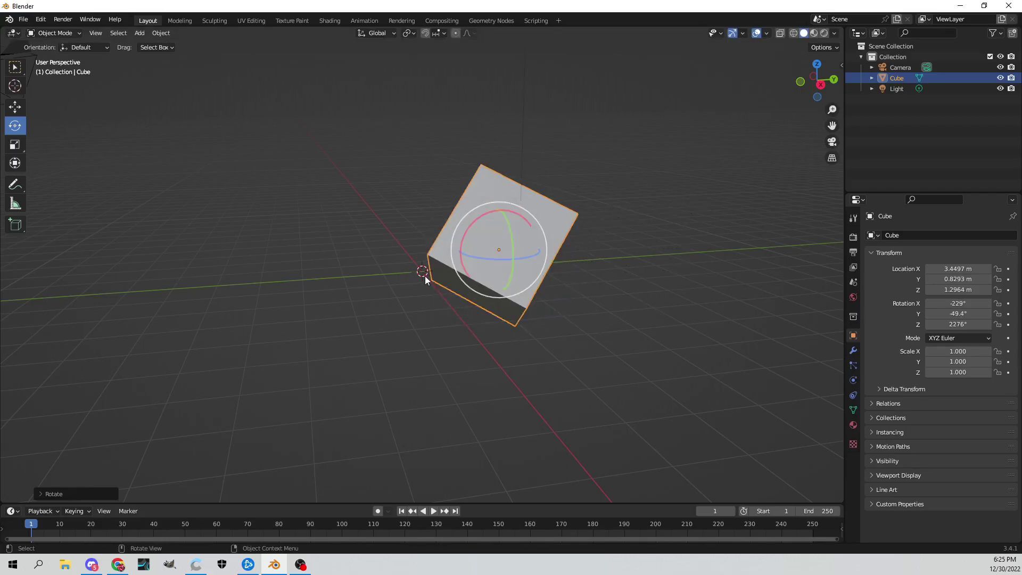
# - With the Scale tool, stretch the cube along Y and X, then flatten it along Z into a slab
pyautogui.click(16, 145)
pyautogui.moveTo(274, 199); pyautogui.dragTo(306, 217, button='middle')
pyautogui.moveTo(378, 273); pyautogui.dragTo(434, 315)
pyautogui.hotkey('ctrl', 'z')
pyautogui.hotkey('ctrl', 'z')
pyautogui.hotkey('ctrl', 'z')
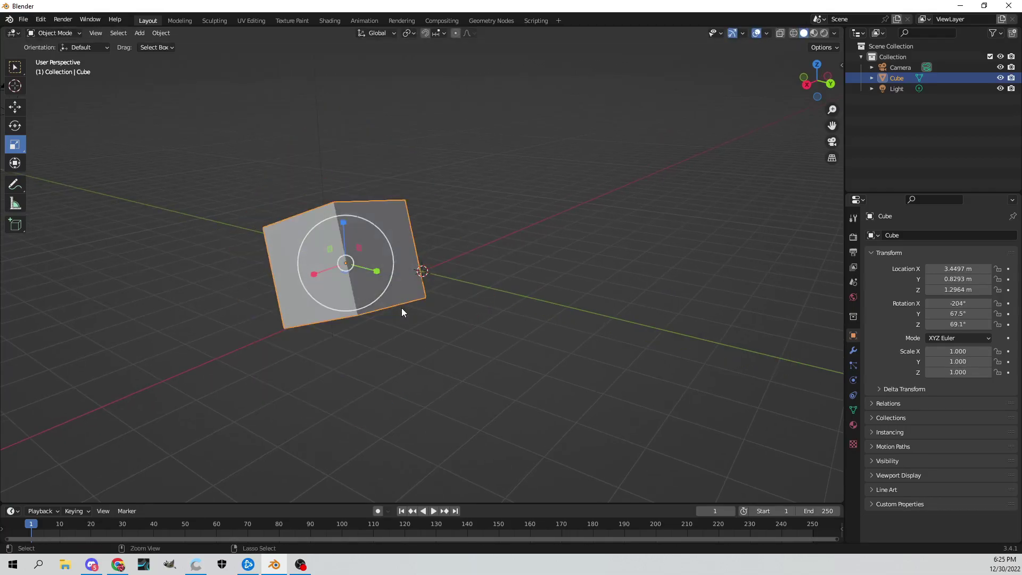
pyautogui.moveTo(381, 307); pyautogui.dragTo(111, 164, button='middle')
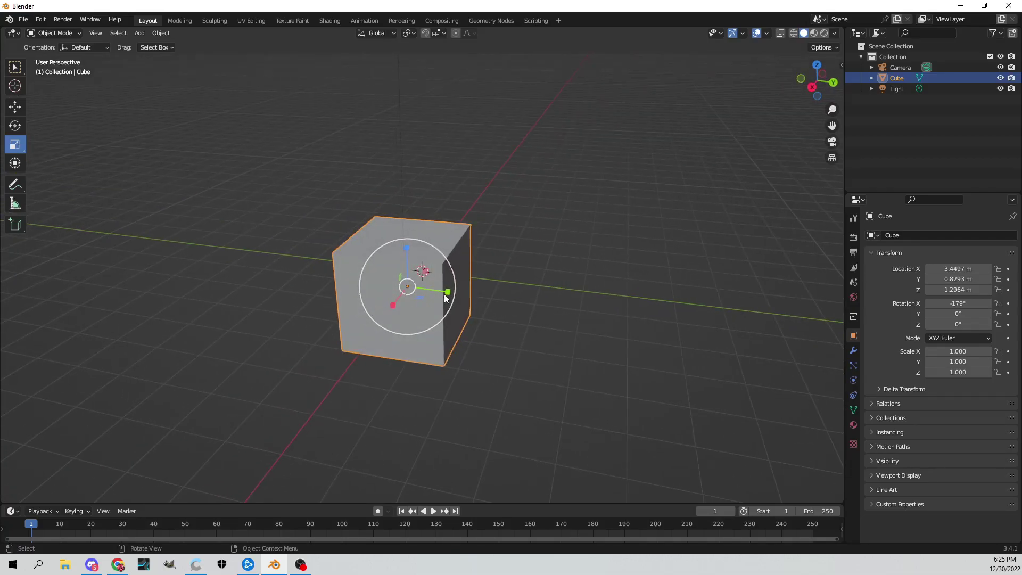
pyautogui.moveTo(446, 296); pyautogui.dragTo(484, 301)
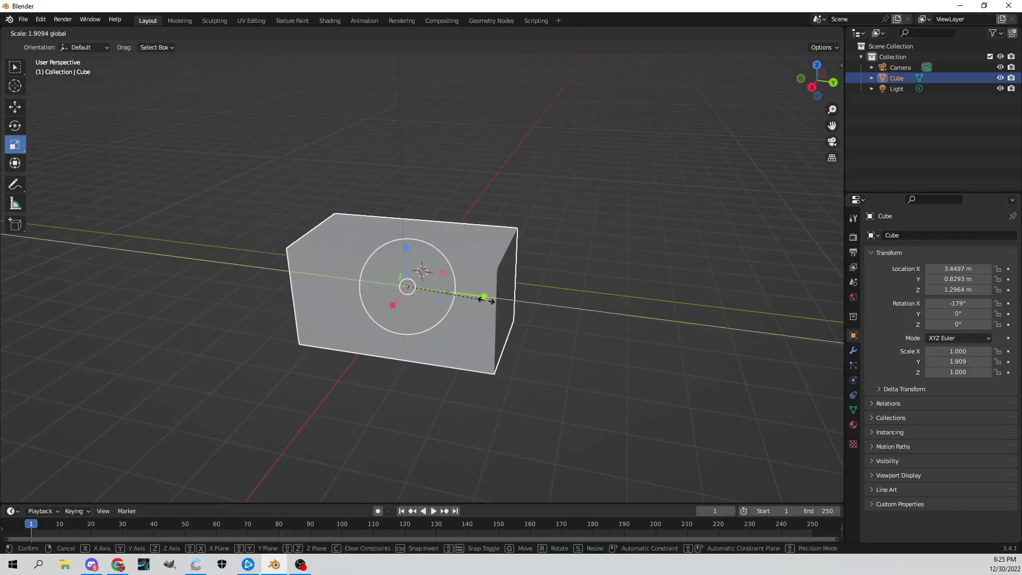
pyautogui.moveTo(484, 301); pyautogui.dragTo(316, 286, button='middle')
pyautogui.moveTo(318, 289); pyautogui.dragTo(272, 308)
pyautogui.moveTo(354, 243)
pyautogui.mouseDown()
pyautogui.moveTo(351, 198)
pyautogui.moveTo(362, 257)
pyautogui.mouseUp()
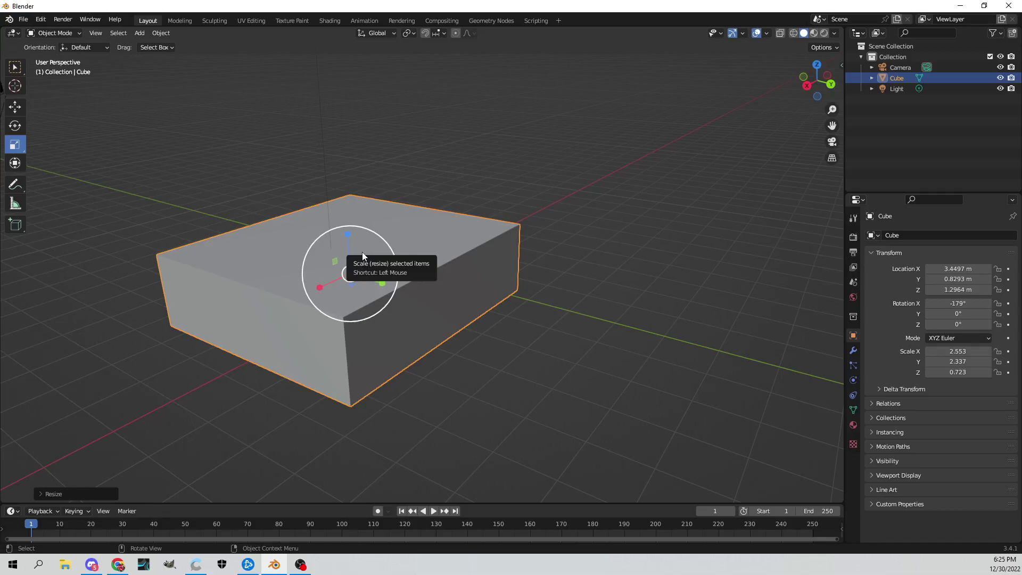
# - Shrink the slab uniformly to scale 1.265, 1.158, 0.358 after cancelling trial resizes
pyautogui.moveTo(362, 252); pyautogui.dragTo(516, 178)
pyautogui.rightClick(515, 178)
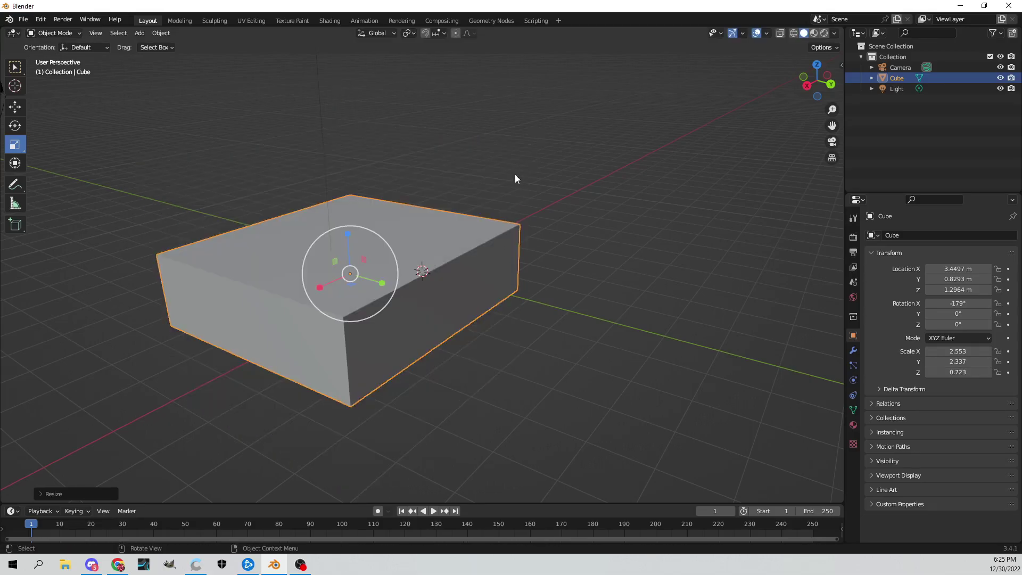
pyautogui.press('s')
pyautogui.press('x')
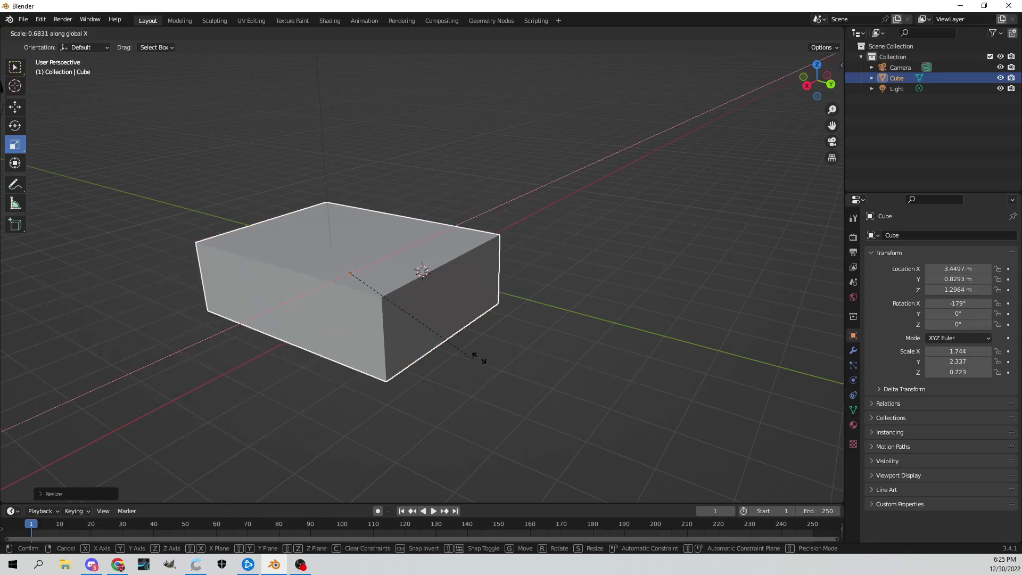
pyautogui.rightClick(479, 359)
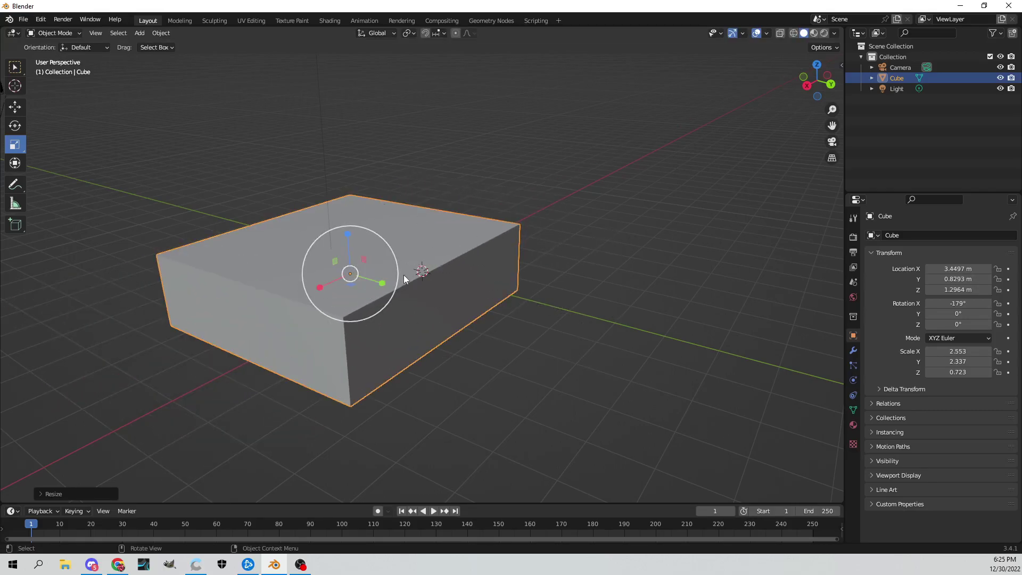
pyautogui.moveTo(404, 280); pyautogui.dragTo(376, 271)
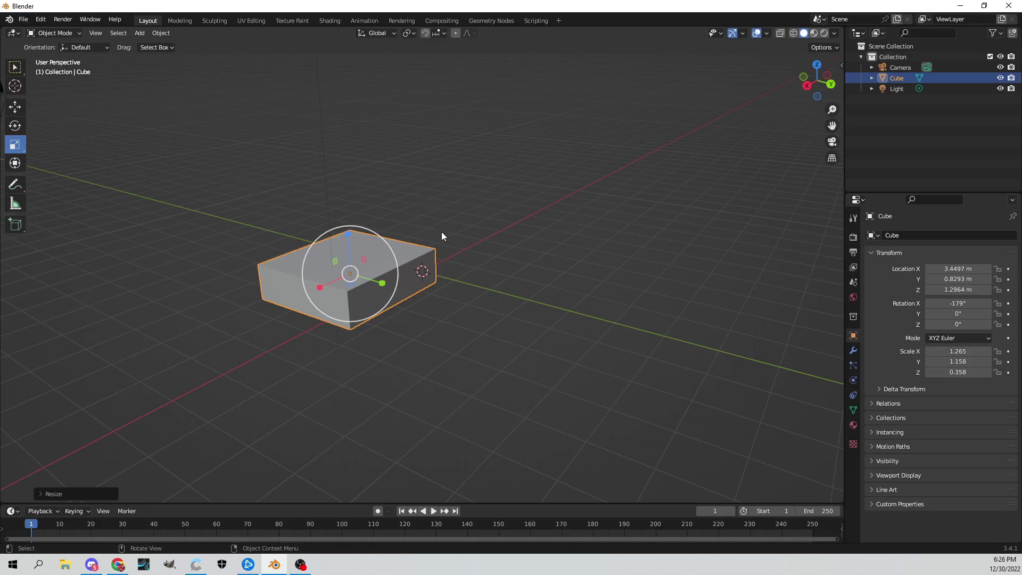
# - With the Transform tool, tilt the slab and raise it to Z 2.675 m
pyautogui.click(15, 163)
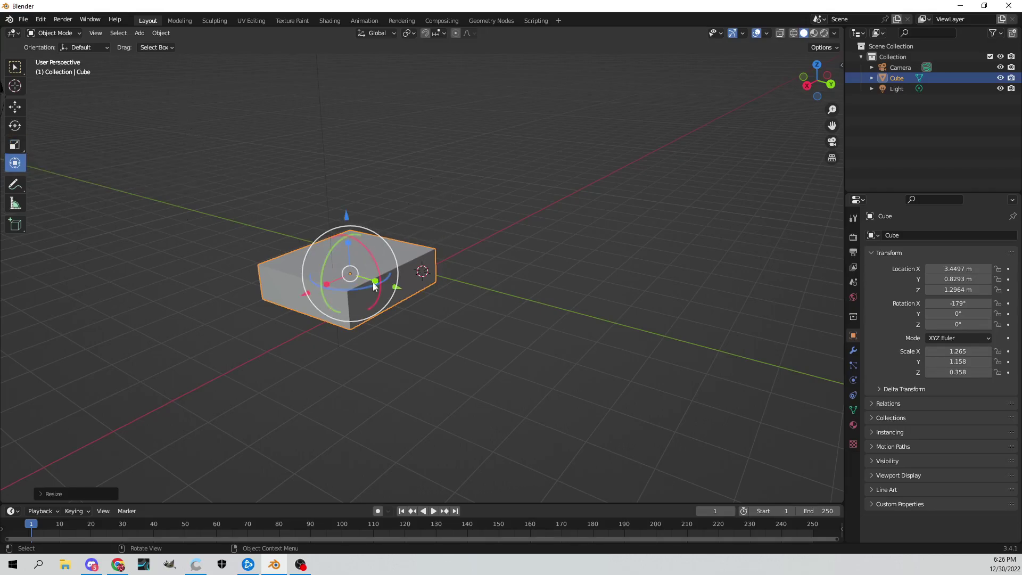
pyautogui.moveTo(381, 277); pyautogui.dragTo(402, 272, button='middle')
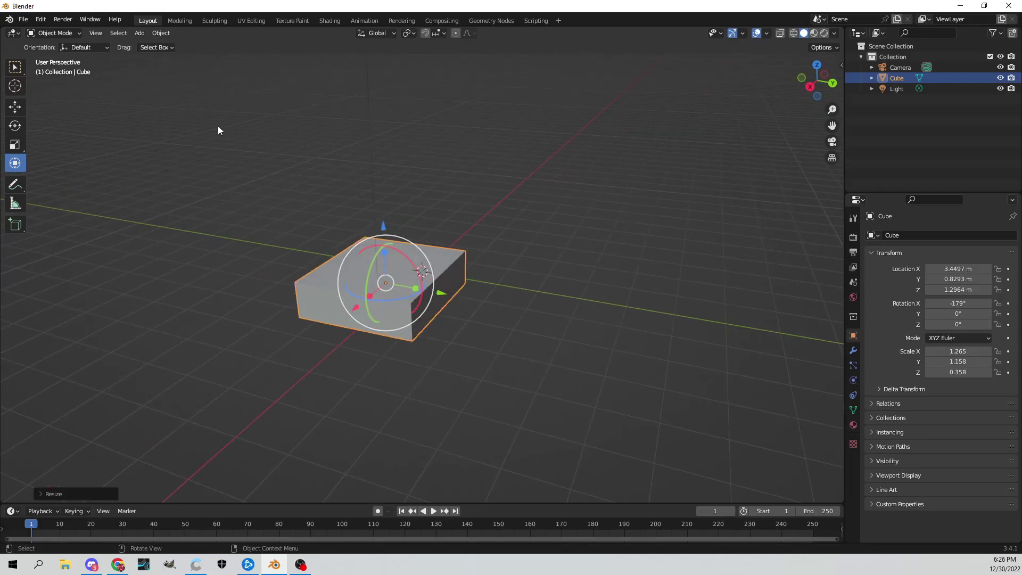
pyautogui.moveTo(379, 261); pyautogui.dragTo(425, 290)
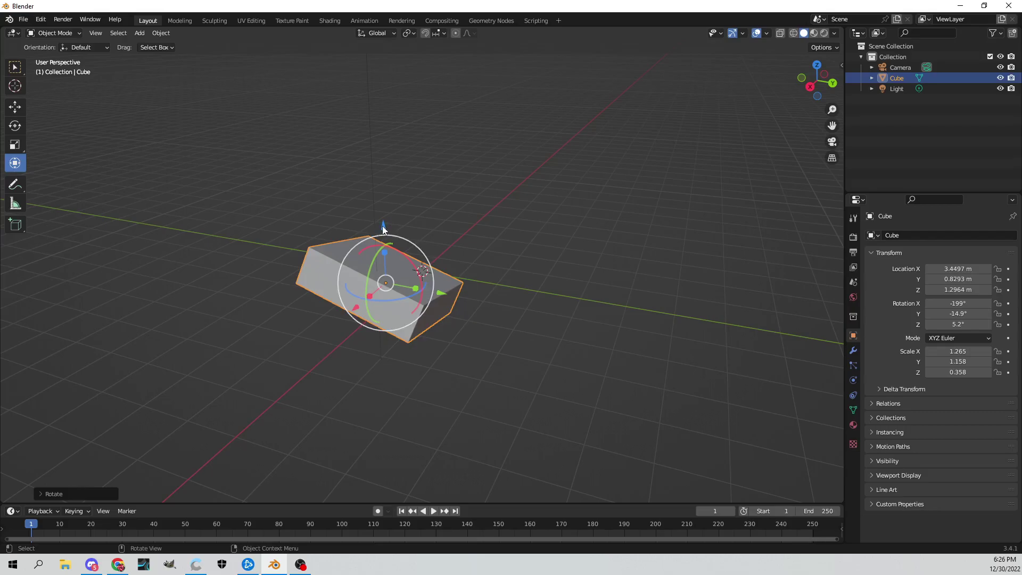
pyautogui.moveTo(383, 229); pyautogui.dragTo(404, 170)
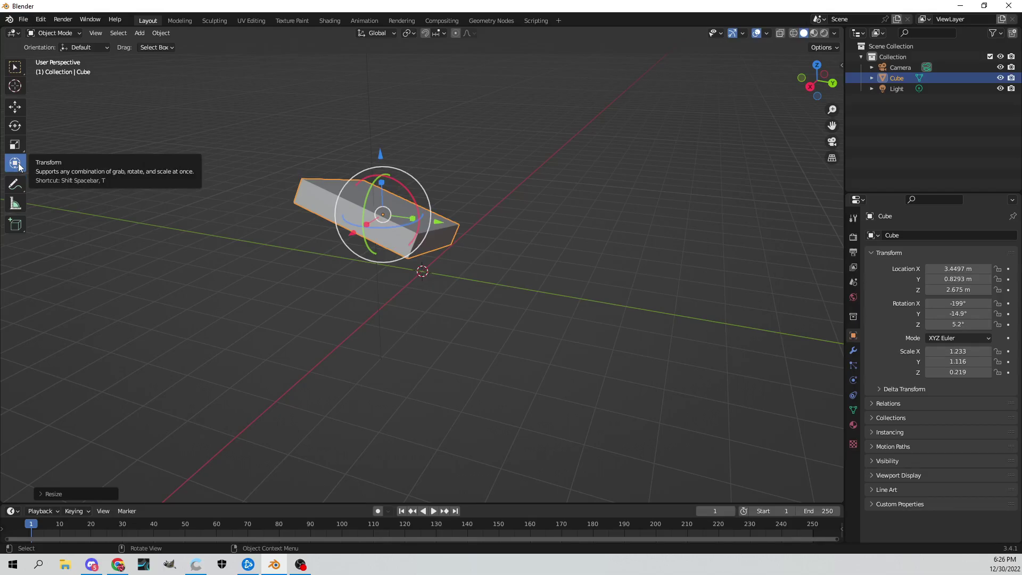
# - Try the Move, Rotate and Scale tools, then return to the combined Transform tool
pyautogui.click(14, 107)
pyautogui.click(14, 126)
pyautogui.click(16, 146)
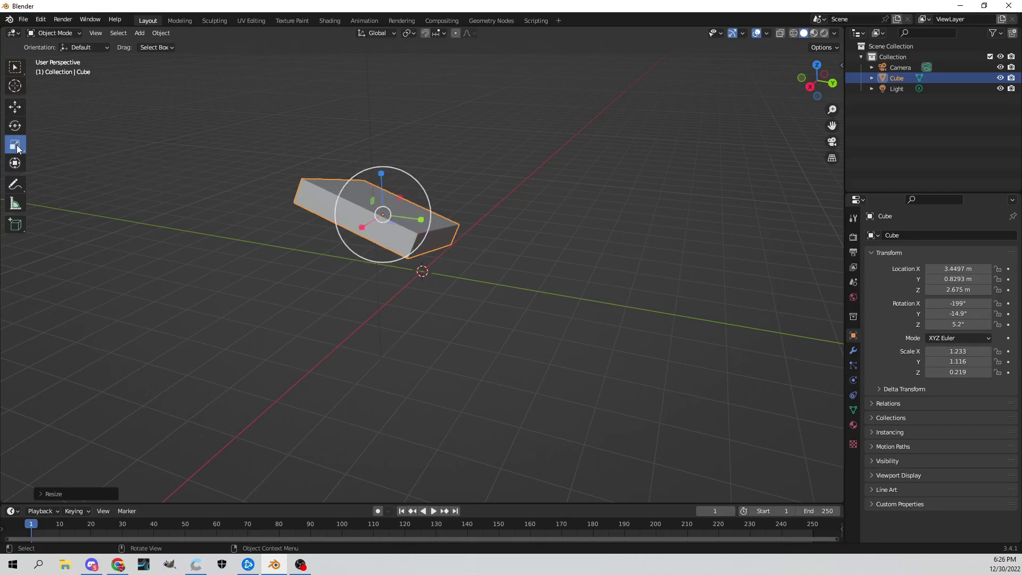
pyautogui.click(15, 163)
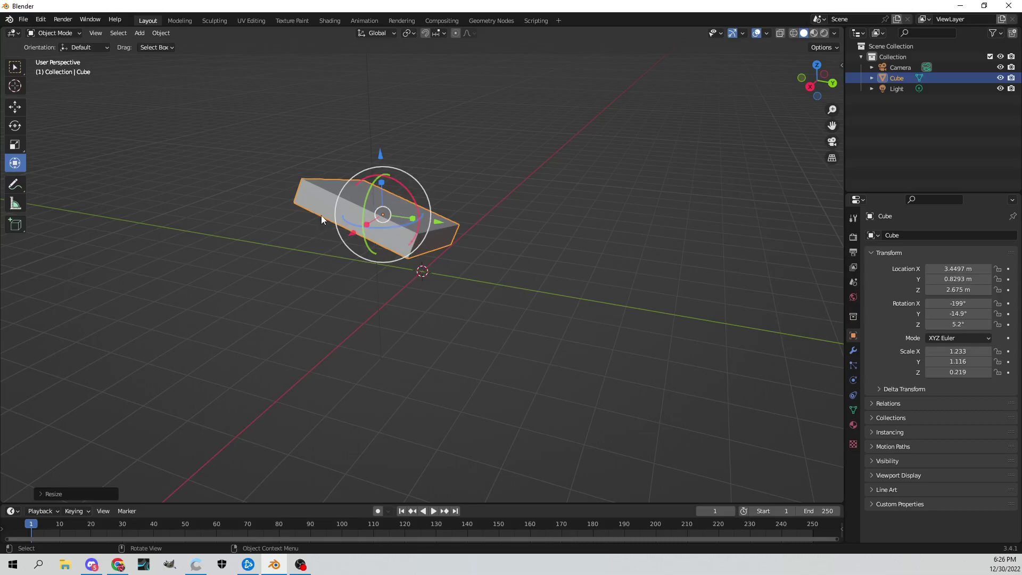
pyautogui.moveTo(534, 233); pyautogui.dragTo(514, 243, button='middle')
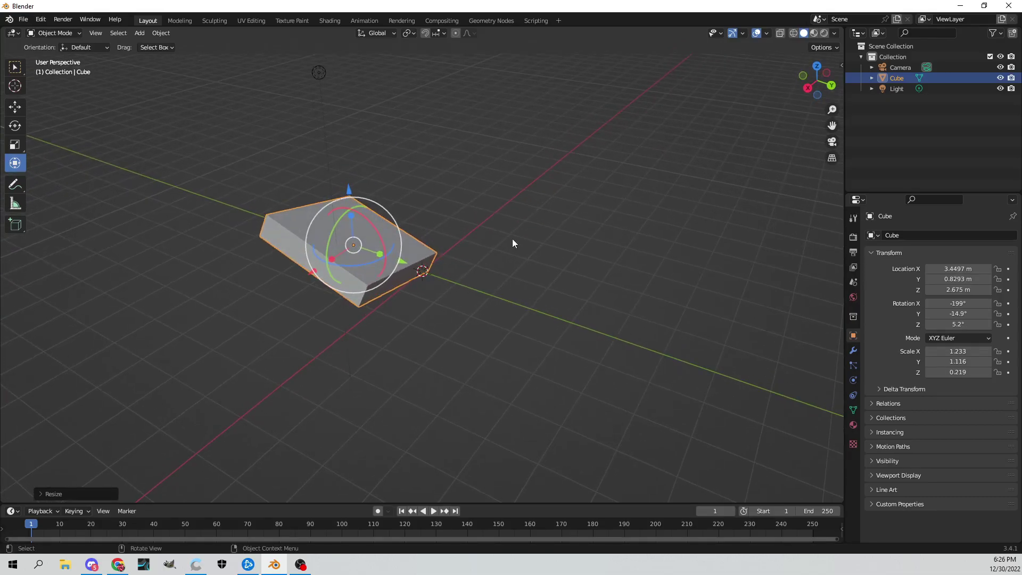
pyautogui.click(14, 185)
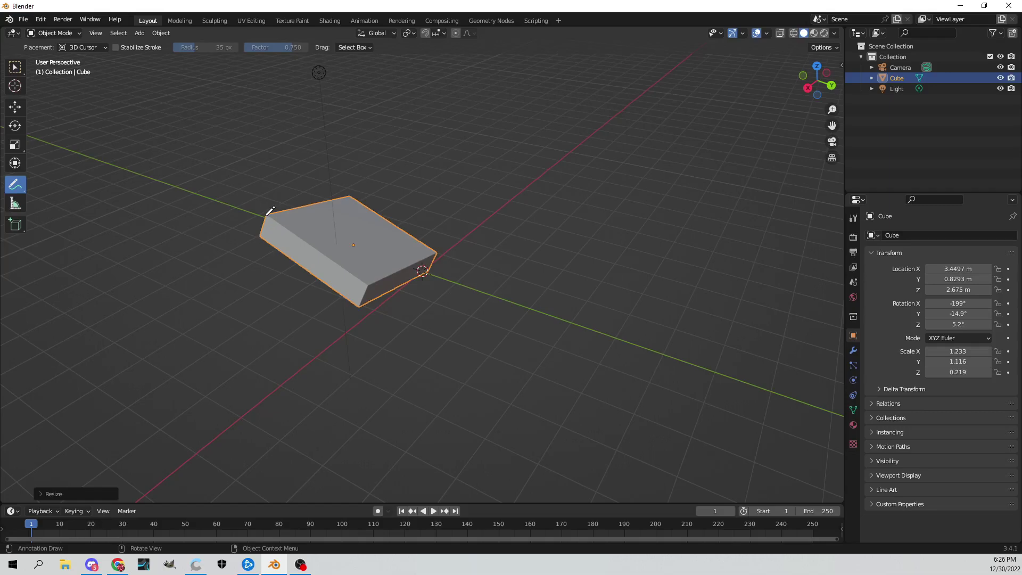
pyautogui.moveTo(267, 214); pyautogui.dragTo(350, 196)
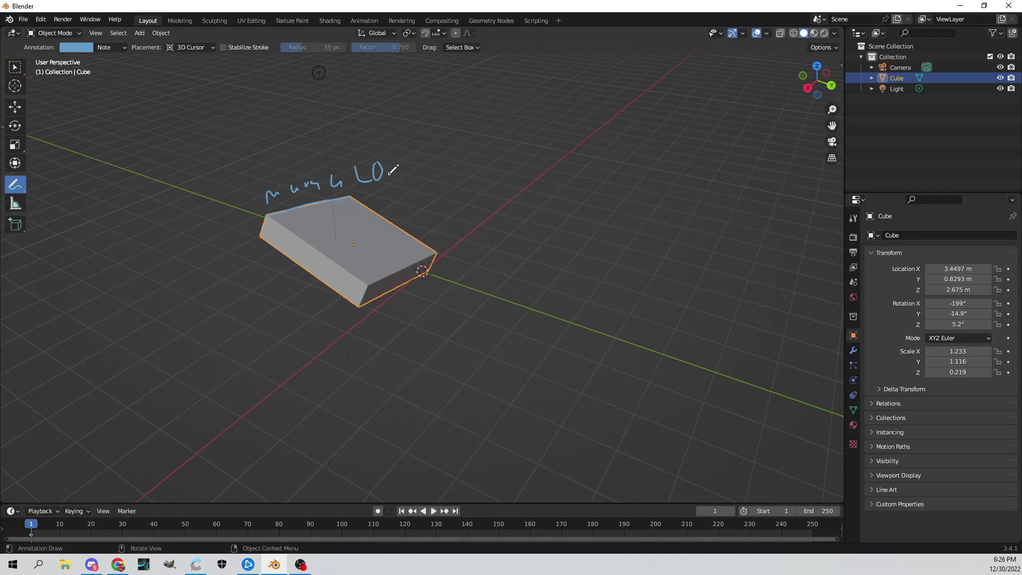
pyautogui.moveTo(386, 181)
pyautogui.mouseDown()
pyautogui.moveTo(417, 159)
pyautogui.moveTo(418, 180)
pyautogui.mouseUp()
pyautogui.moveTo(447, 155)
pyautogui.mouseDown(button='middle')
pyautogui.moveTo(525, 167)
pyautogui.moveTo(379, 172)
pyautogui.moveTo(403, 177)
pyautogui.moveTo(417, 164)
pyautogui.moveTo(475, 176)
pyautogui.moveTo(344, 153)
pyautogui.moveTo(397, 175)
pyautogui.mouseUp(button='middle')
pyautogui.rightClick(341, 200)
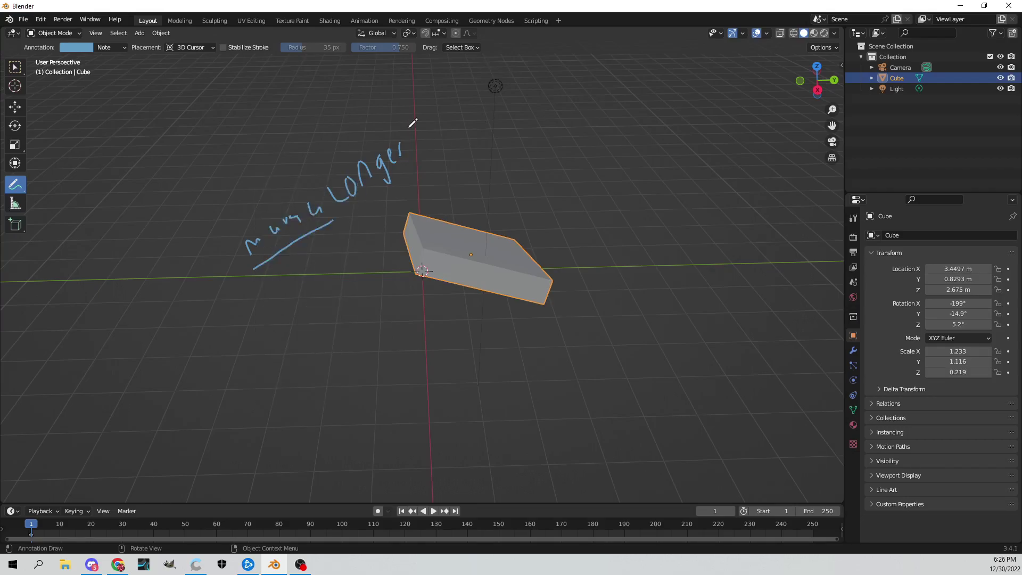
pyautogui.hotkey('ctrl', 'z')
pyautogui.hotkey('ctrl', 'z')
pyautogui.hotkey('ctrl', 'z')
pyautogui.hotkey('ctrl', 'z')
pyautogui.hotkey('ctrl', 'z')
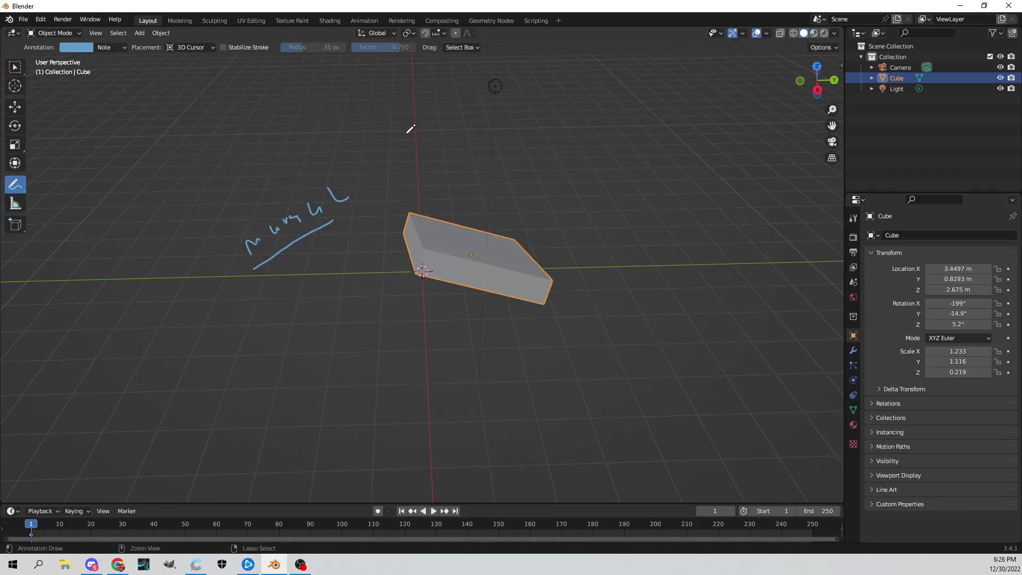
pyautogui.hotkey('ctrl', 'z')
pyautogui.hotkey('ctrl', 'z')
pyautogui.hotkey('ctrl', 'z')
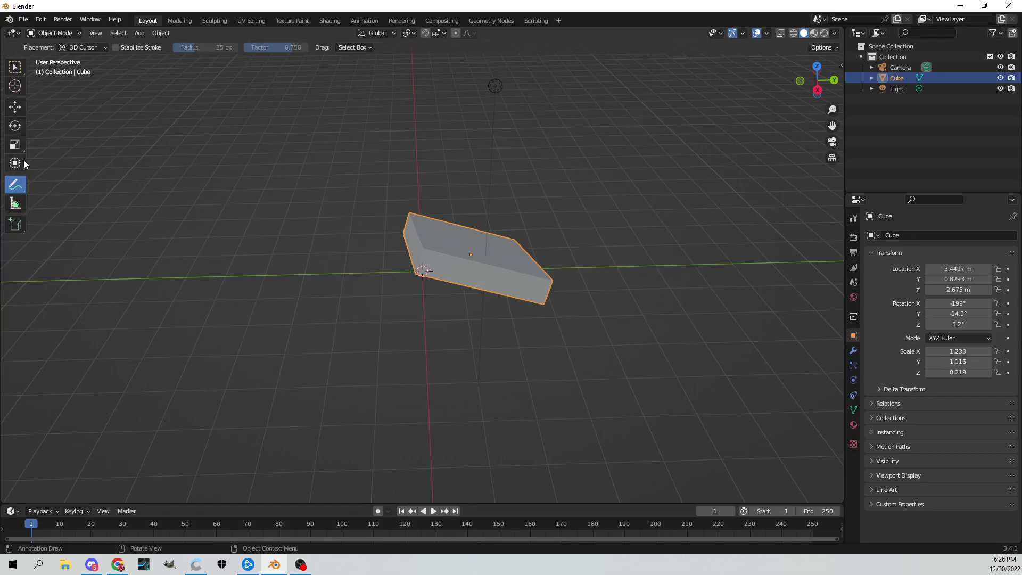
pyautogui.click(17, 226)
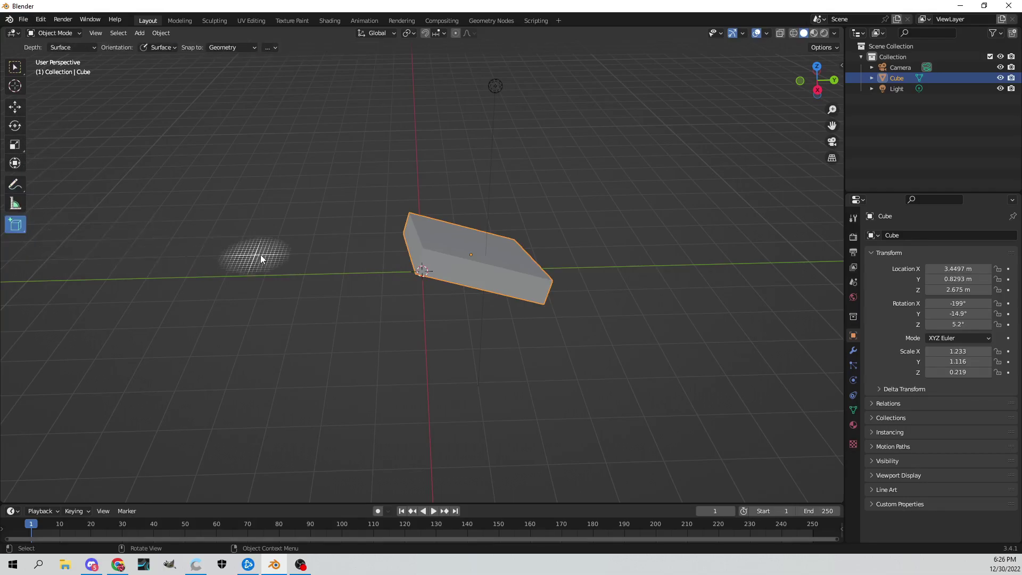
pyautogui.click(258, 244)
pyautogui.moveTo(450, 248)
pyautogui.mouseDown()
pyautogui.moveTo(527, 266)
pyautogui.moveTo(519, 160)
pyautogui.mouseUp()
pyautogui.click(520, 161)
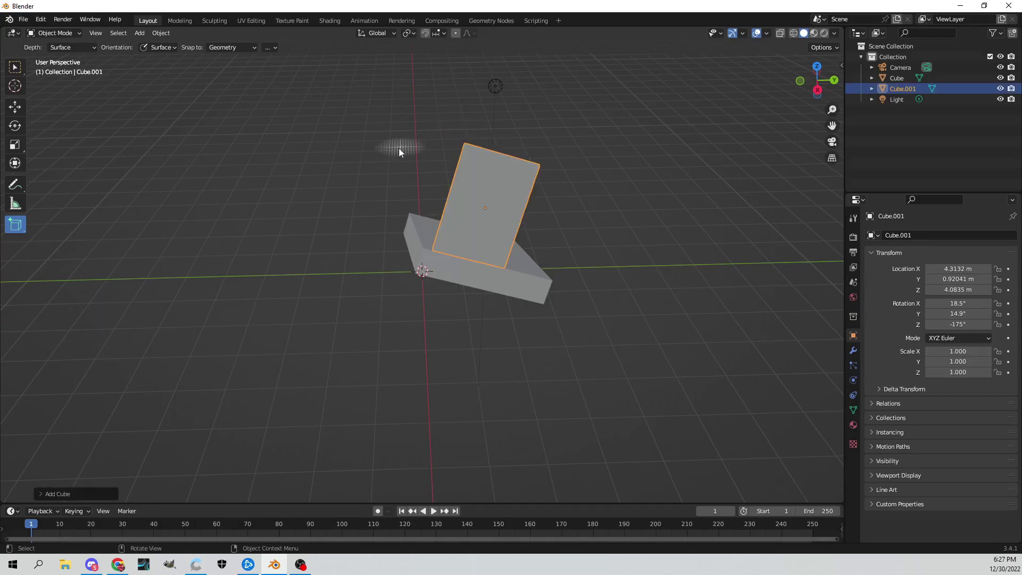
pyautogui.moveTo(399, 148)
pyautogui.mouseDown(button='middle')
pyautogui.moveTo(503, 177)
pyautogui.moveTo(470, 183)
pyautogui.moveTo(457, 171)
pyautogui.moveTo(466, 201)
pyautogui.mouseUp(button='middle')
pyautogui.hotkey('ctrl', 'z')
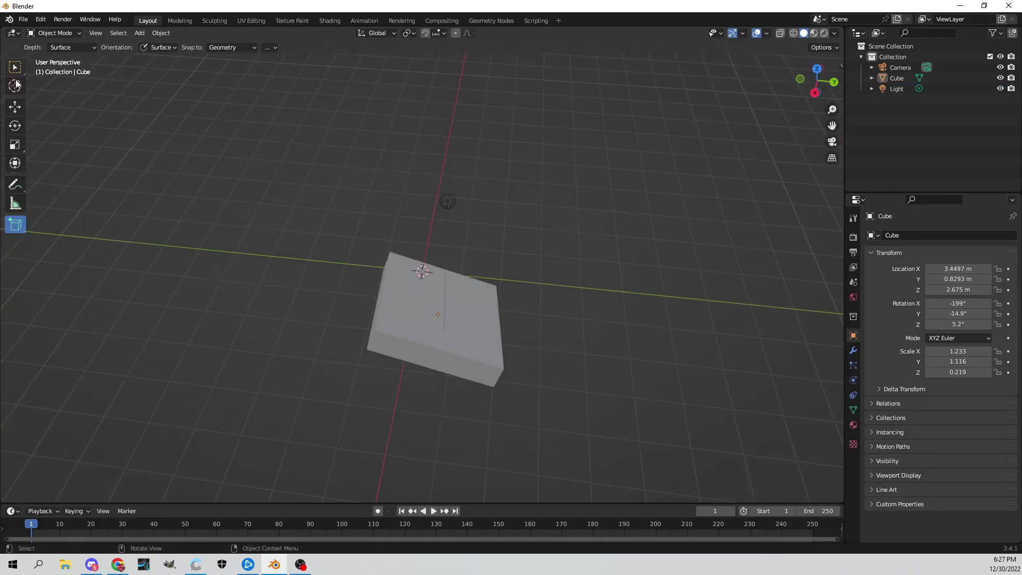
# - Select the Light and move it to 4.9535, 1.5217, 5.9039 m
pyautogui.click(19, 112)
pyautogui.moveTo(62, 198); pyautogui.dragTo(373, 234, button='middle')
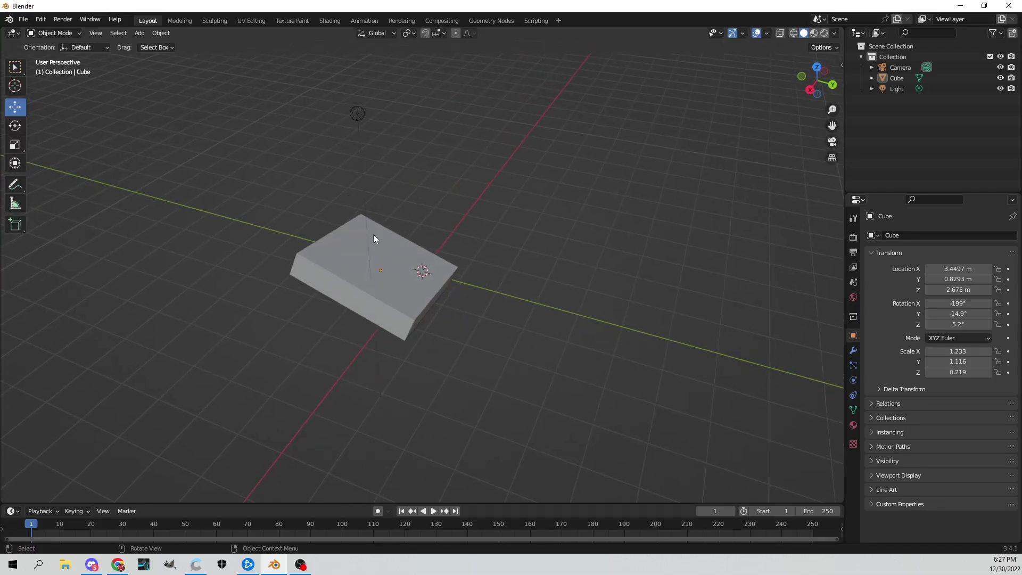
pyautogui.click(372, 234)
pyautogui.moveTo(452, 258); pyautogui.dragTo(327, 162, button='middle')
pyautogui.click(281, 113)
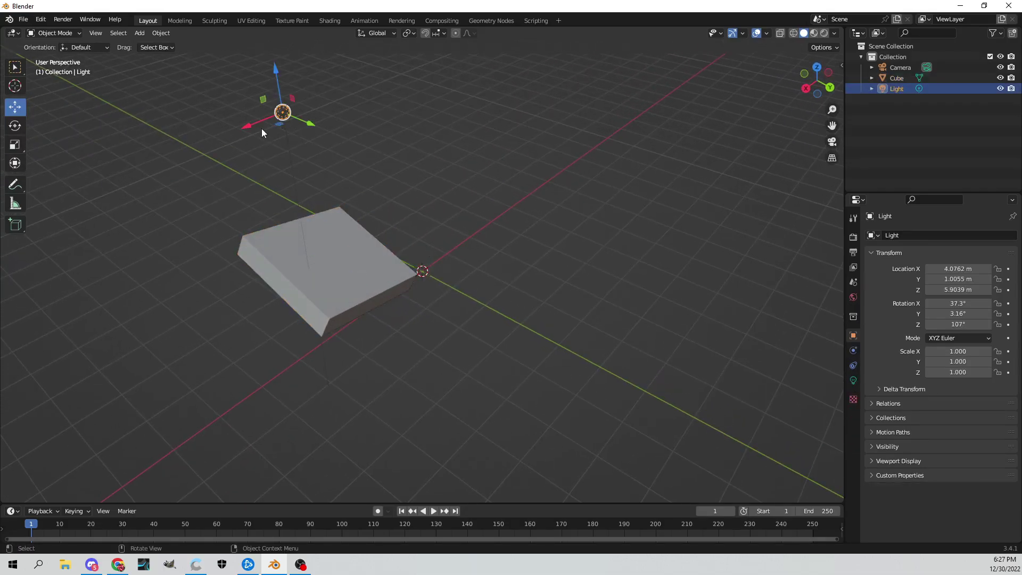
pyautogui.moveTo(279, 124); pyautogui.dragTo(305, 171)
# - Rotate the light to 48.4°, 34.6°, 111° and return to Select Box
pyautogui.click(17, 128)
pyautogui.press('w')
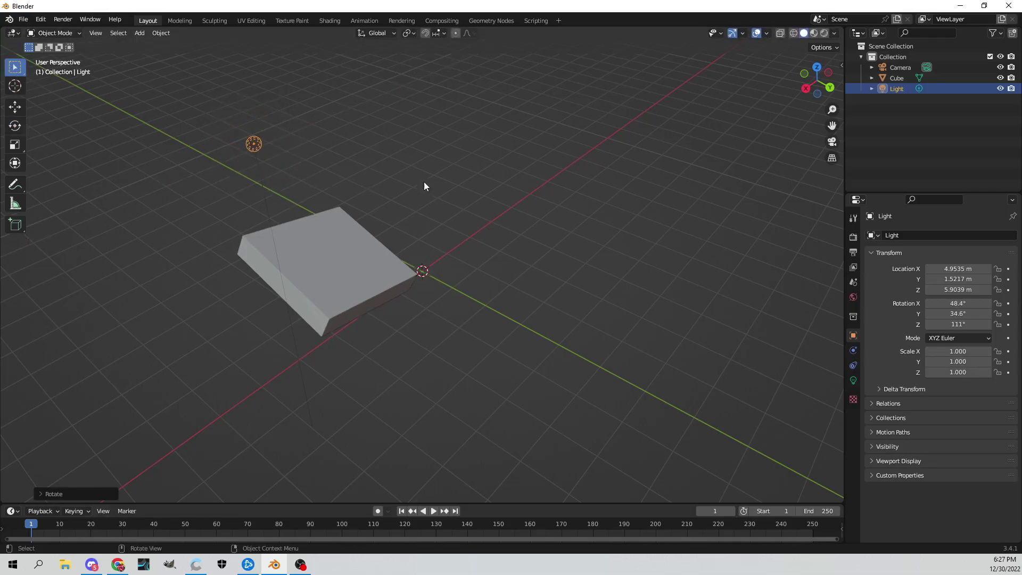
pyautogui.moveTo(424, 186); pyautogui.dragTo(621, 177, button='middle')
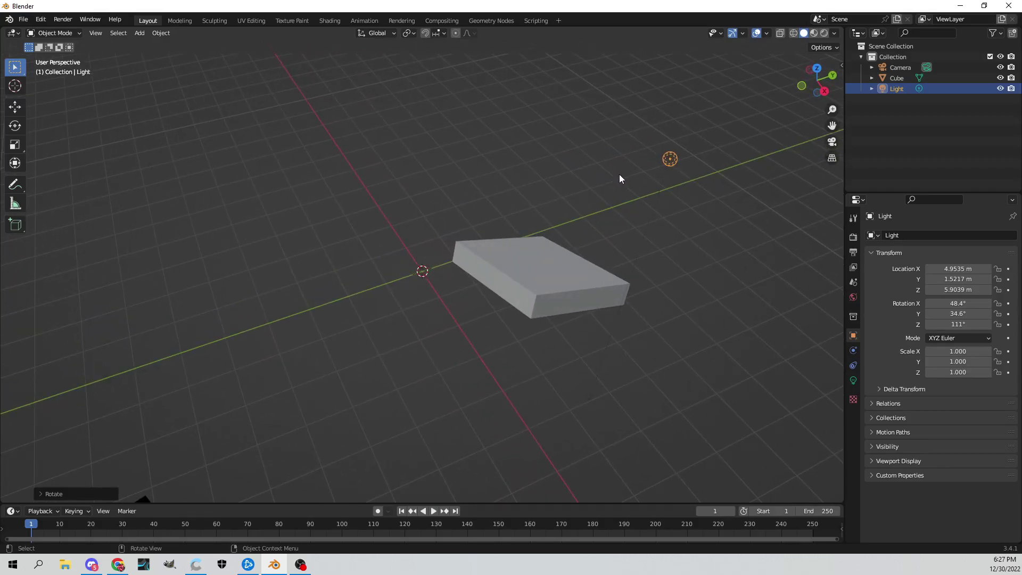